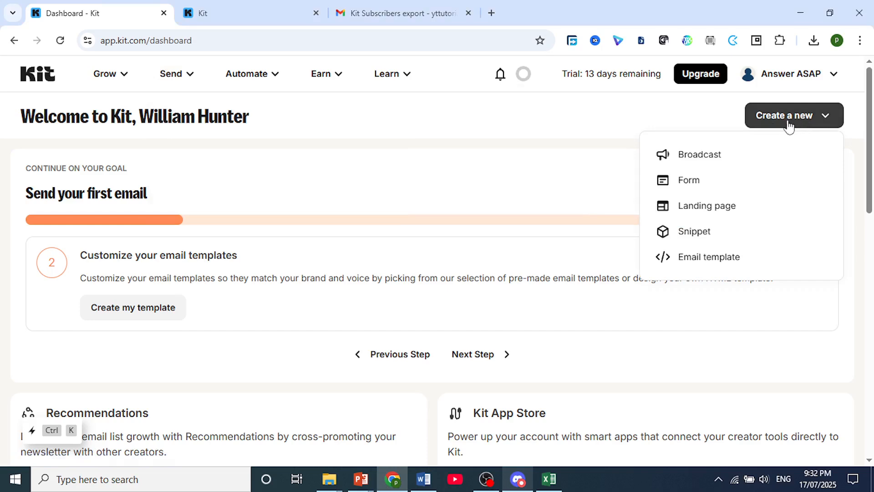
- Create a new email template and look through the Starting points designs
left_click(701, 265)
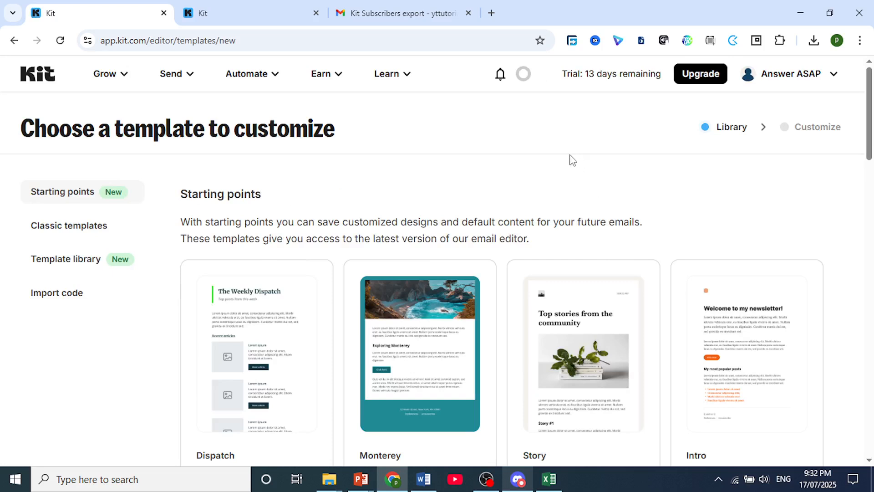
scroll(300, 157, "down", 3)
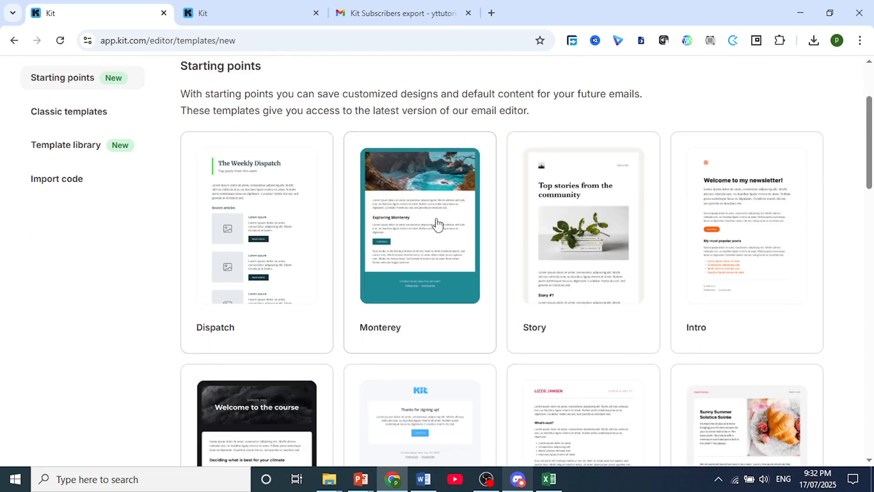
scroll(434, 225, "up", 4)
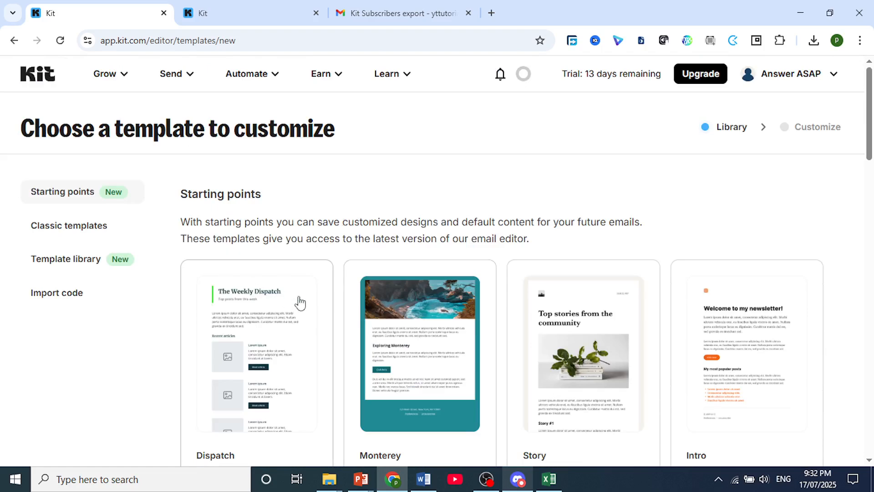
scroll(309, 304, "down", 3)
scroll(456, 322, "down", 4)
scroll(492, 316, "up", 4)
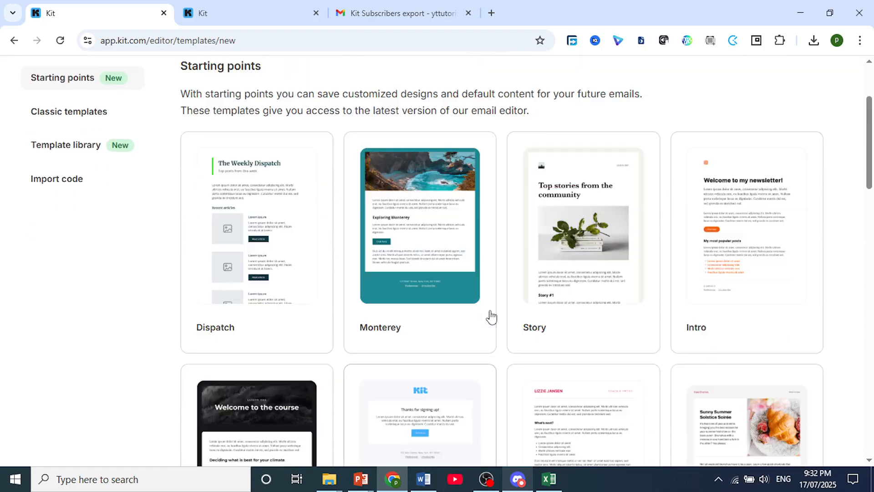
- View the Classic templates, Template library and Import code sections of the template chooser
left_click(99, 119)
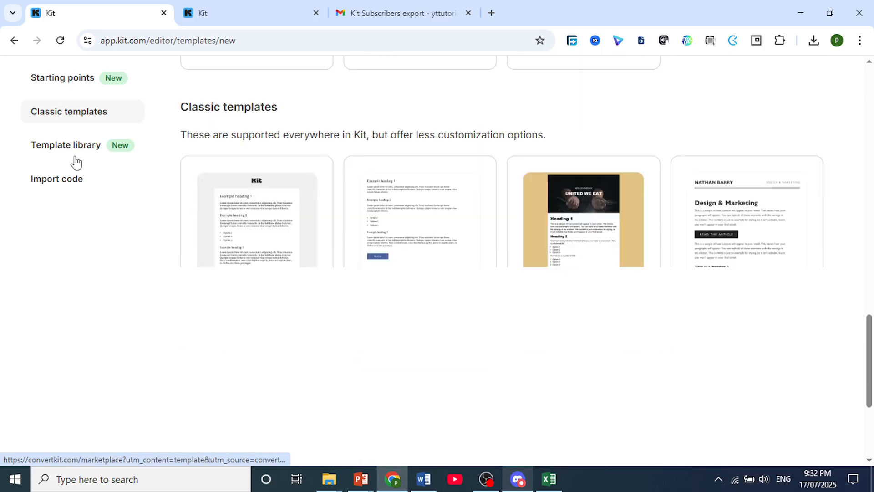
left_click(83, 145)
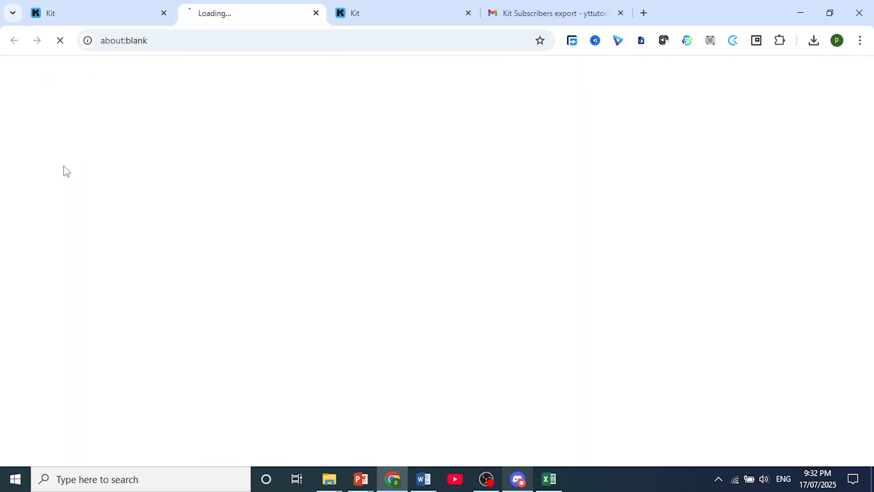
key("ctrl+shift+Tab")
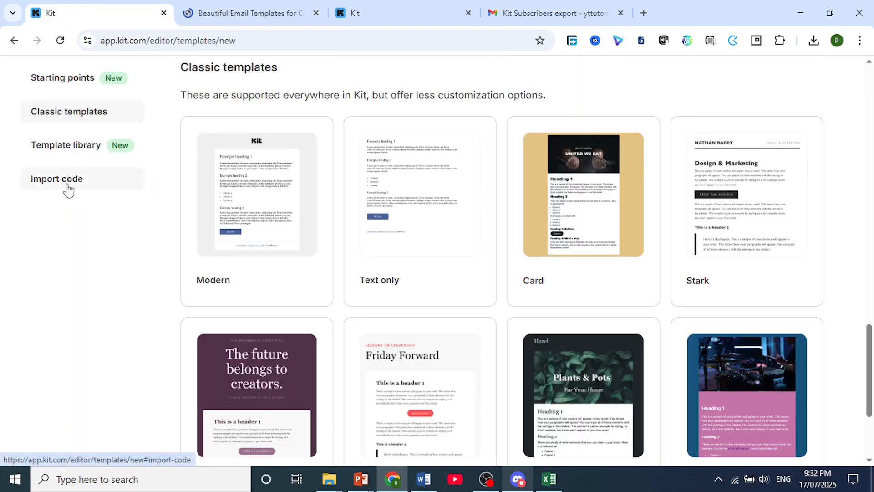
left_click(69, 186)
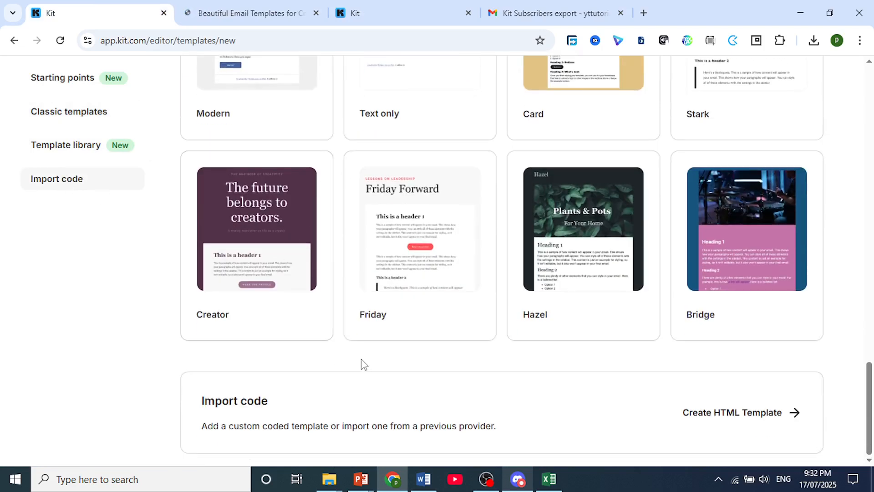
- Choose the Text only design from the classic templates as the basis for the new template
left_click(71, 116)
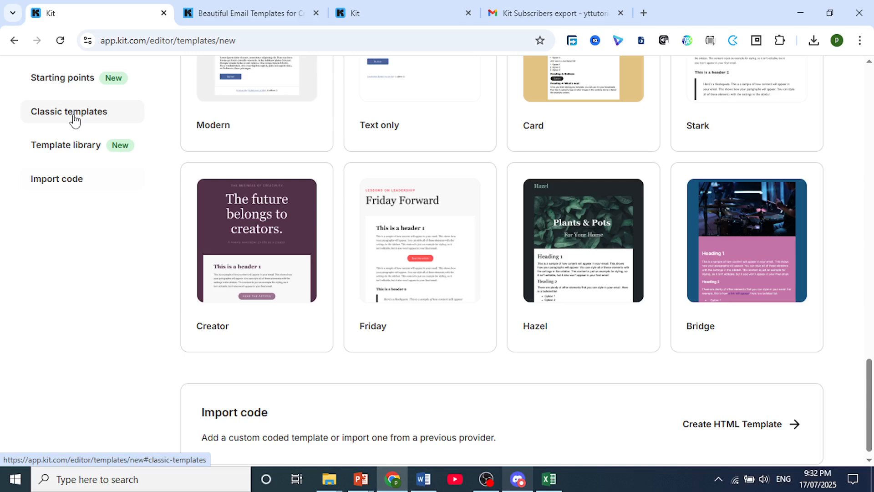
scroll(428, 244, "down", 1)
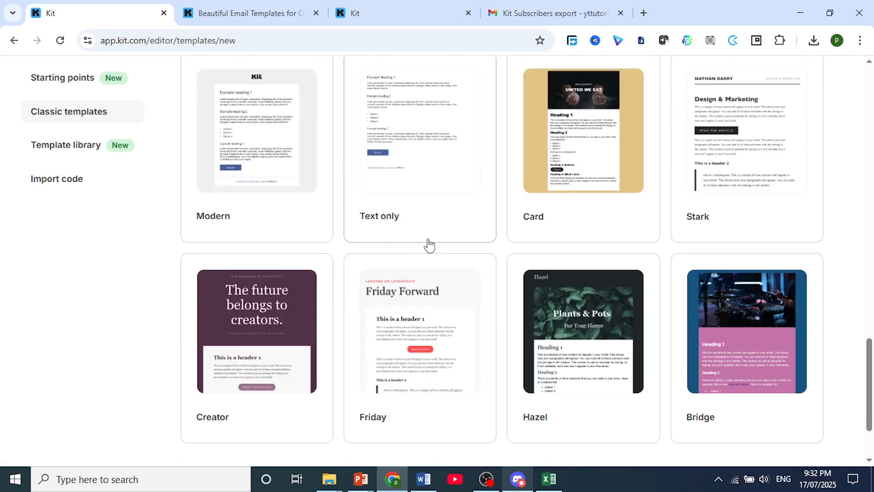
scroll(429, 245, "down", 2)
scroll(429, 245, "up", 4)
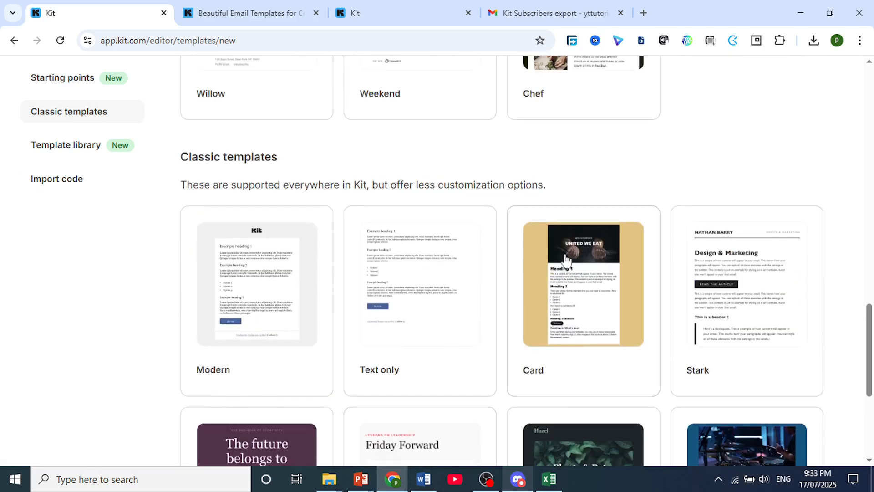
left_click(431, 296)
- Examine the email template designs, their prices and the Free and Paid filters in the Kit marketplace
left_click(289, 9)
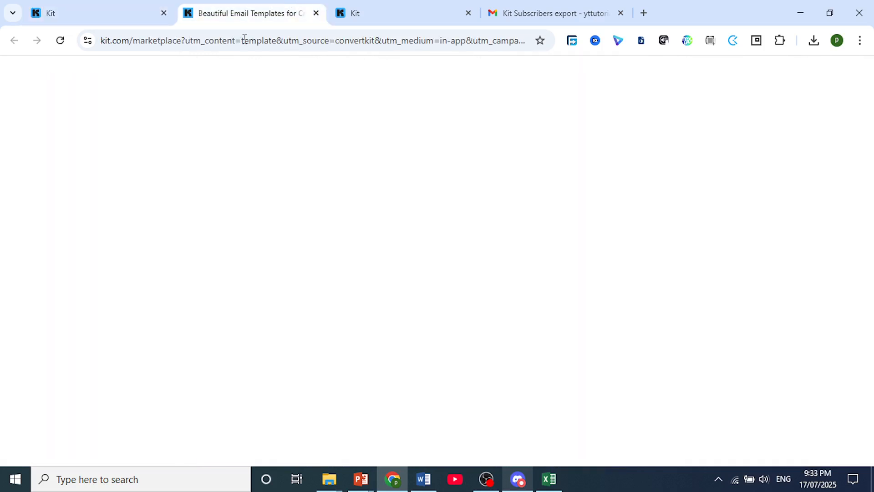
scroll(324, 209, "down", 8)
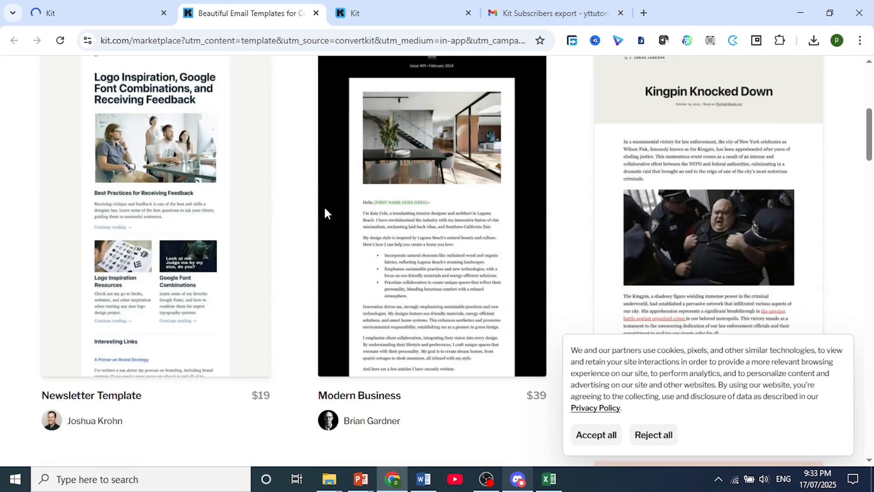
scroll(324, 212, "down", 2)
scroll(323, 211, "up", 3)
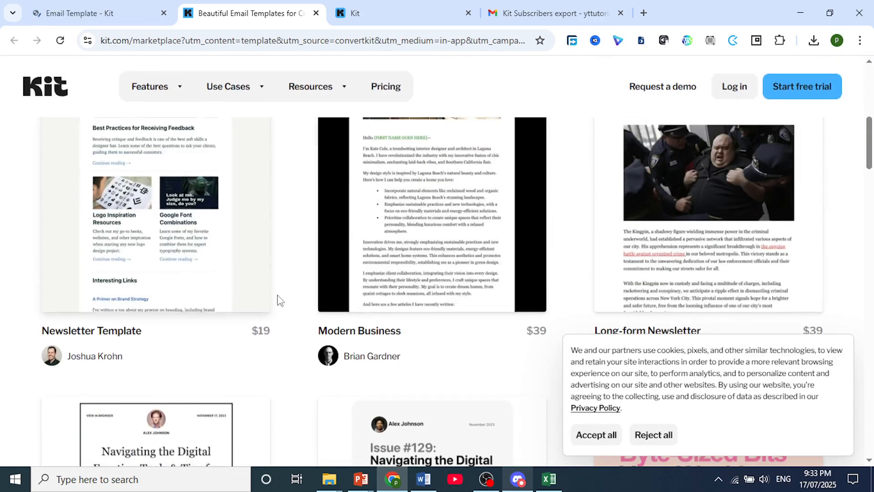
scroll(291, 273, "up", 3)
scroll(294, 262, "up", 3)
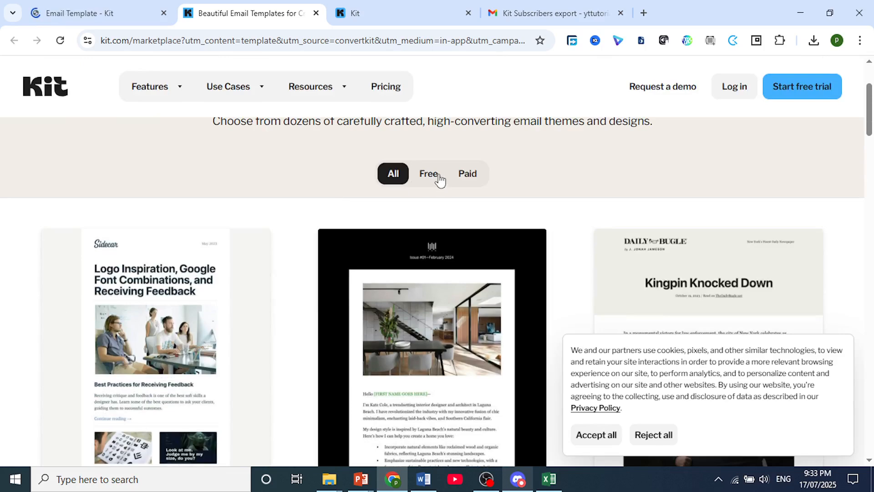
scroll(410, 204, "down", 5)
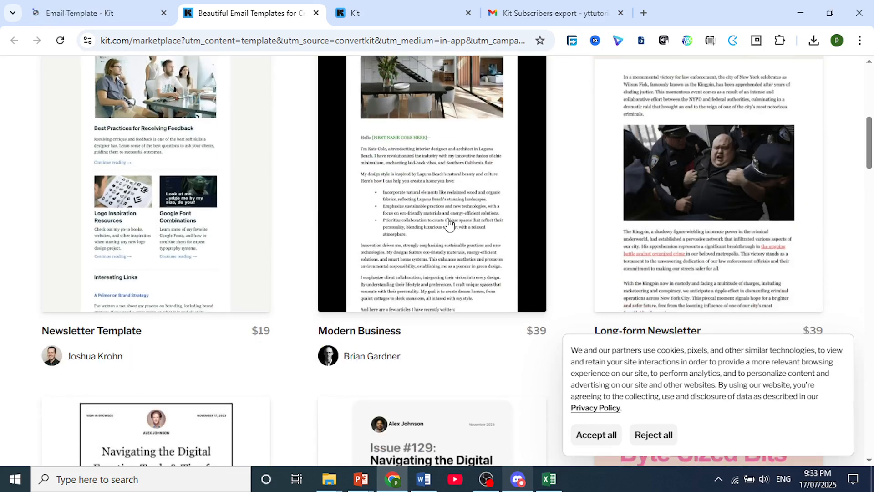
scroll(273, 173, "down", 3)
scroll(248, 195, "down", 3)
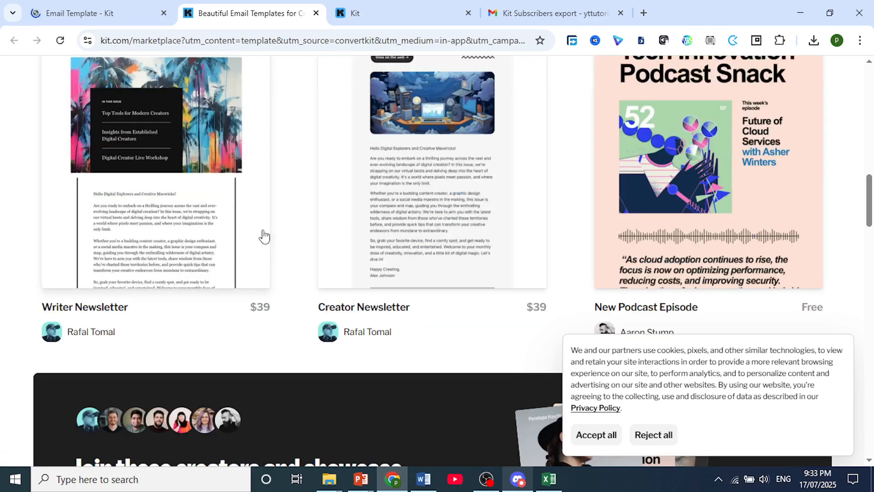
- Return to the Text only template and fill its default content with a signed welcome message thanking subscribers for joining AnswerASAP
left_click(152, 7)
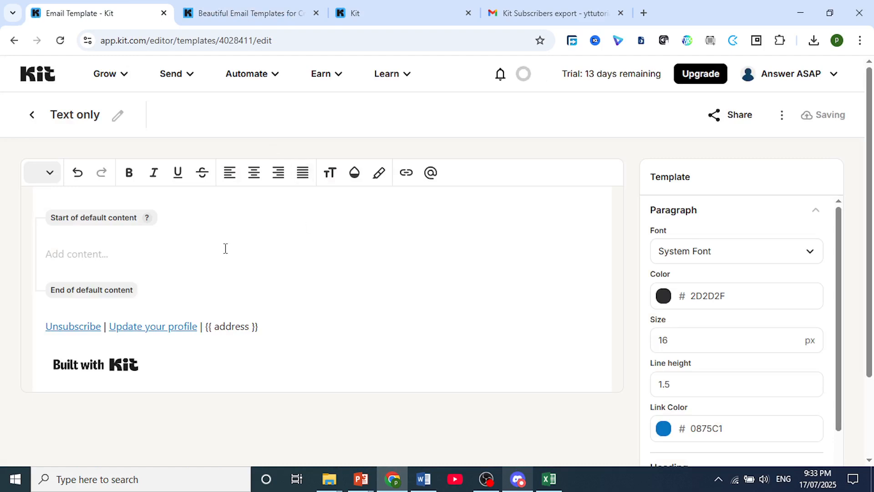
left_click(116, 118)
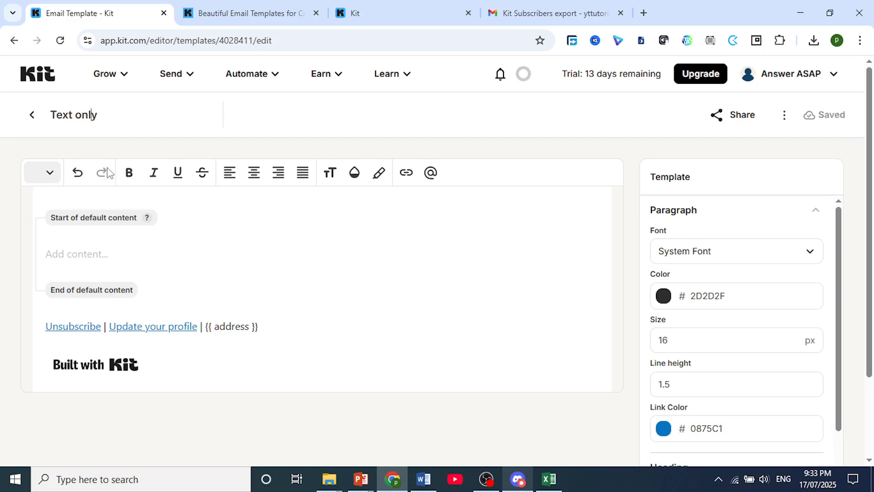
scroll(117, 234, "down", 2)
scroll(82, 205, "up", 1)
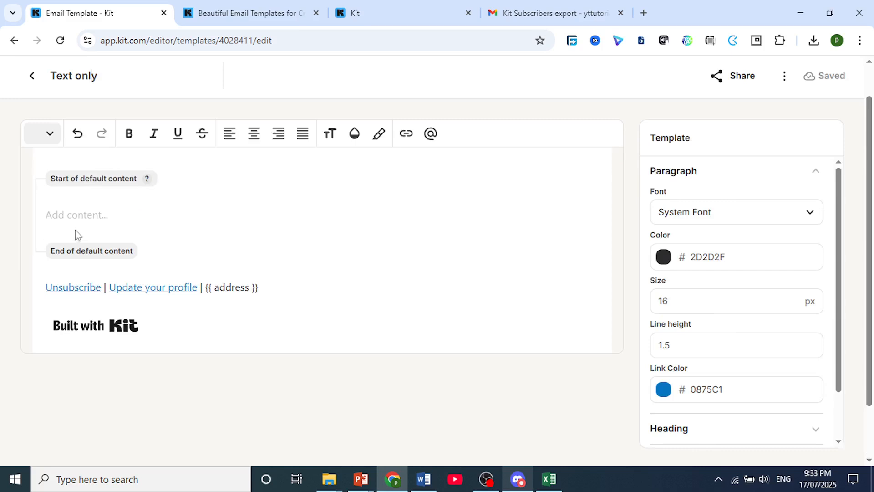
left_click(77, 217)
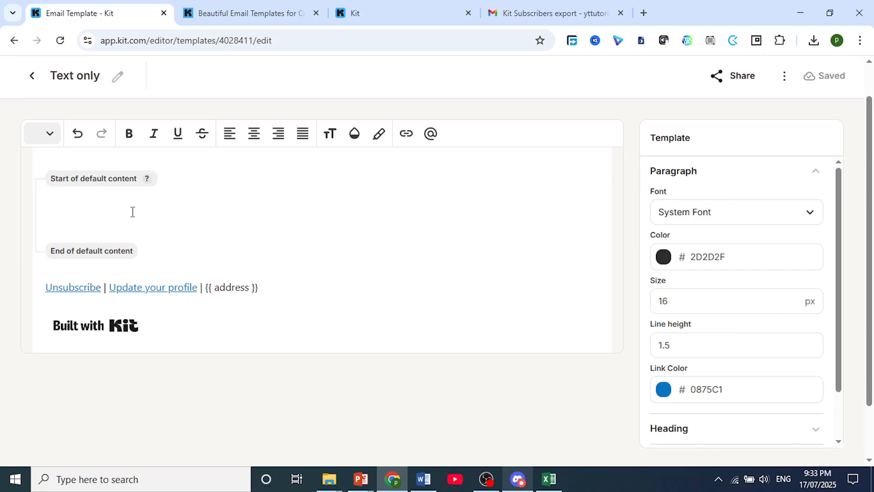
left_click(640, 472)
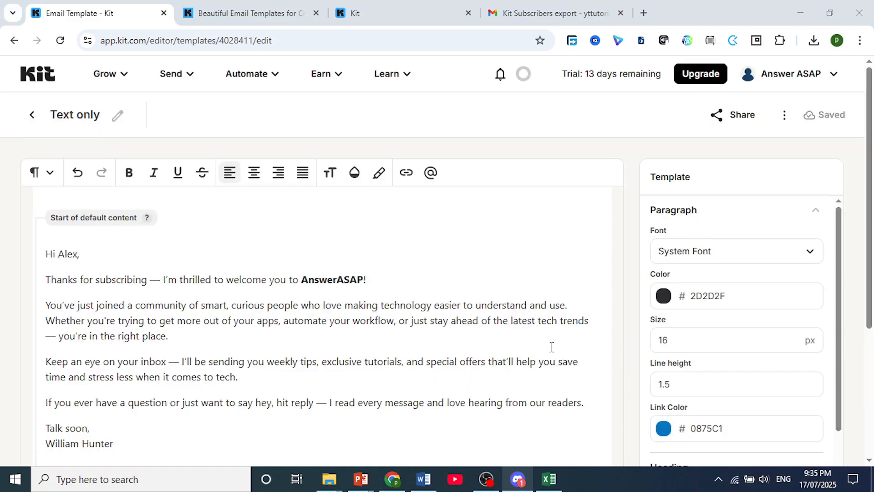
- Make the sender's name in the sign-off below "Talk soon," bold
scroll(378, 312, "down", 2)
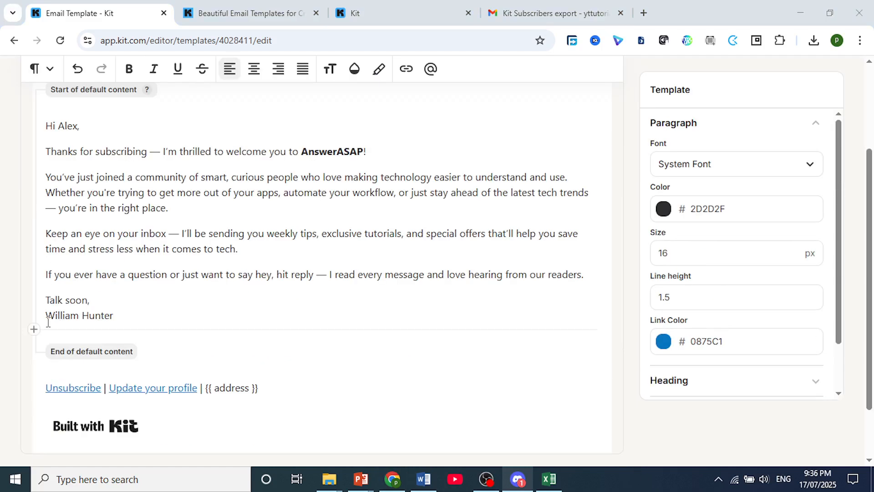
left_click_drag(47, 317, 116, 316)
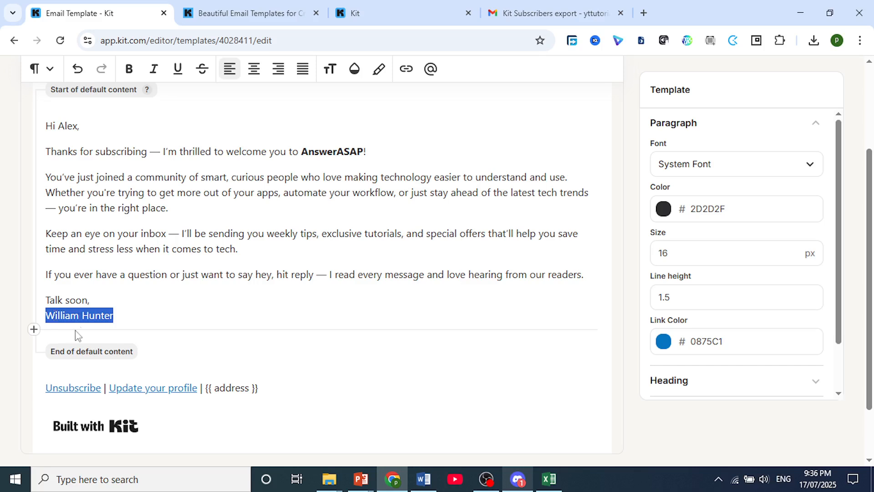
left_click(132, 76)
left_click(148, 225)
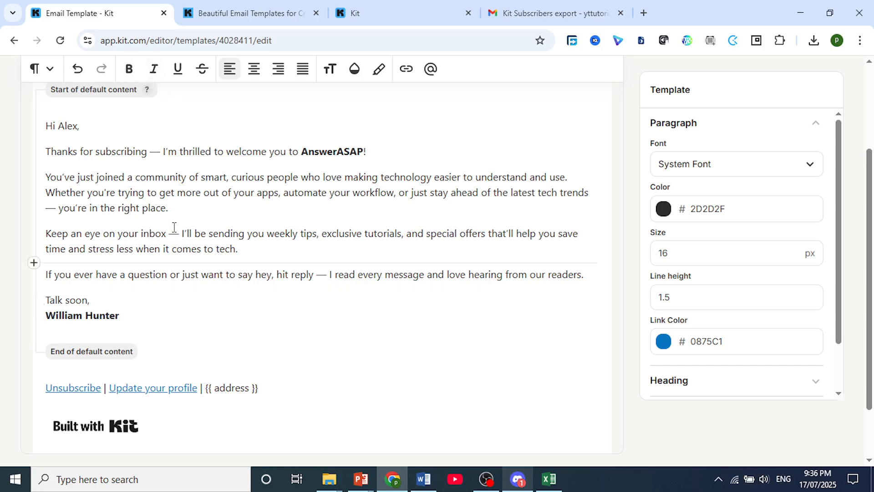
left_click(153, 320)
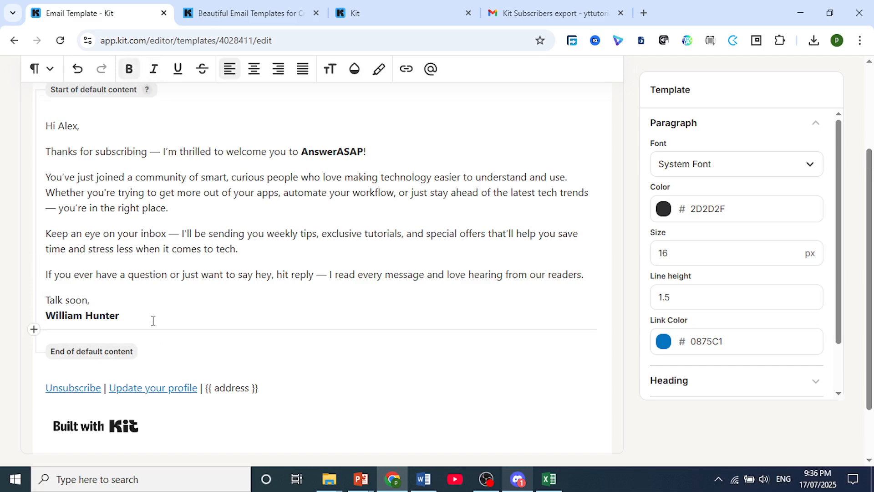
left_click(38, 332)
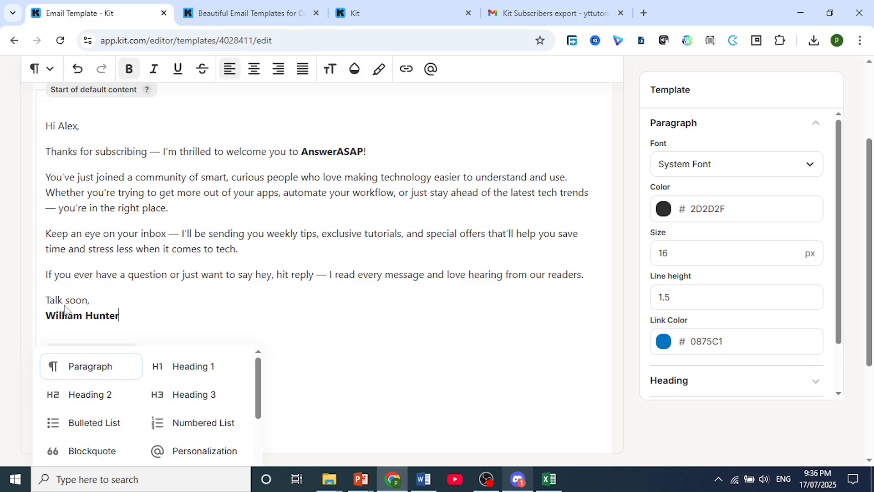
left_click(166, 310)
scroll(160, 336, "down", 2)
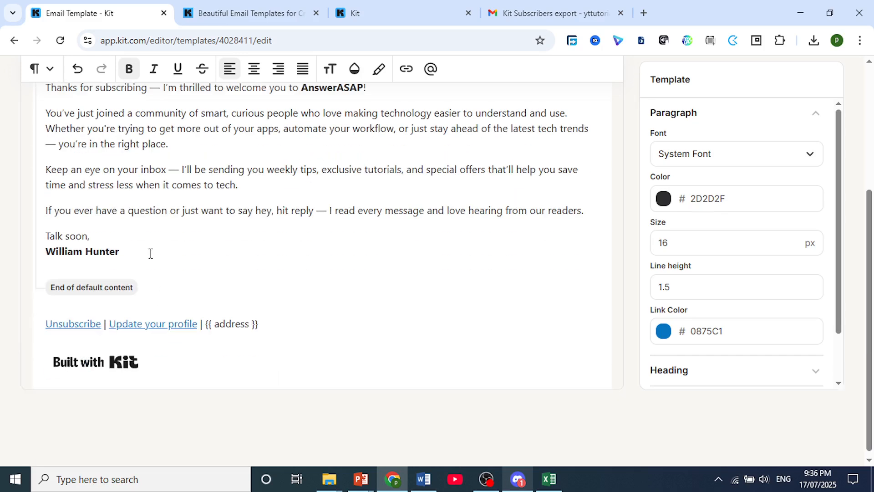
left_click(34, 270)
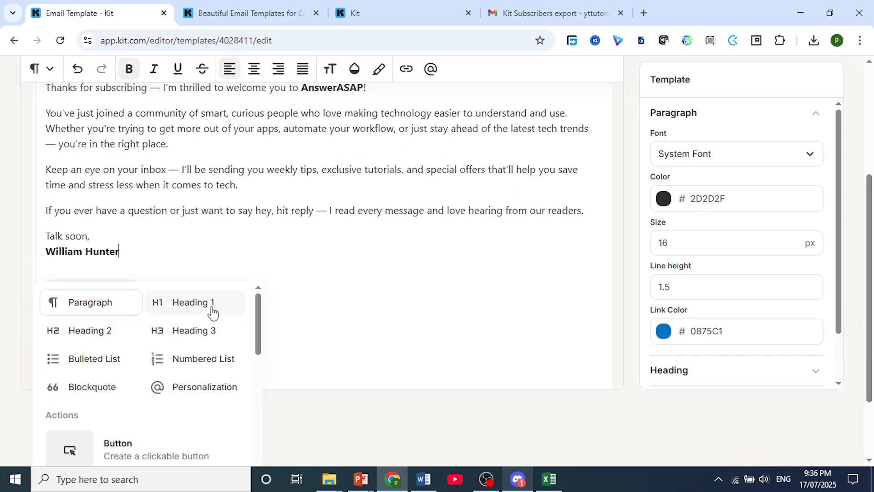
- Examine the content blocks that can be inserted on a new line below the sign-off, from Paragraph to Divider
left_click(144, 253)
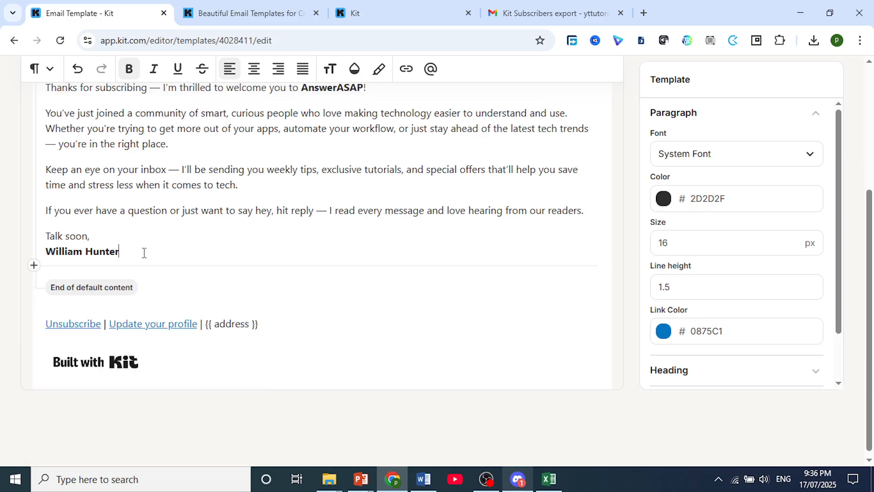
key("Return")
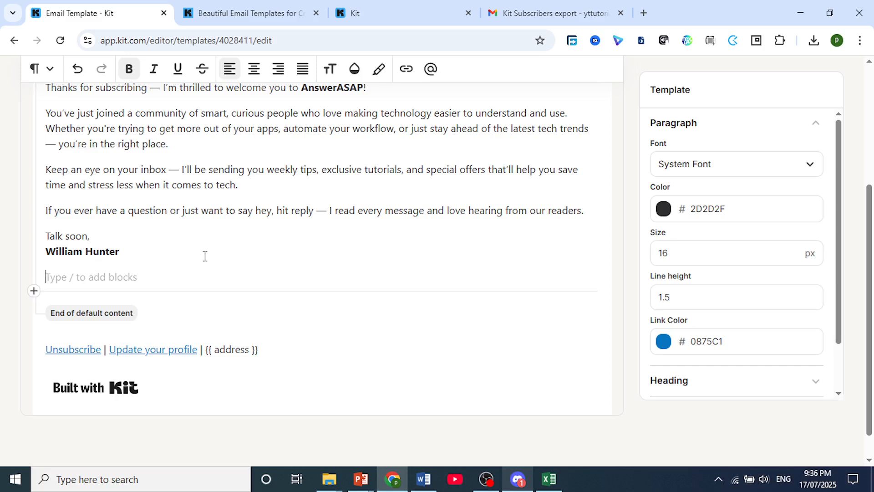
type("/")
scroll(133, 332, "down", 3)
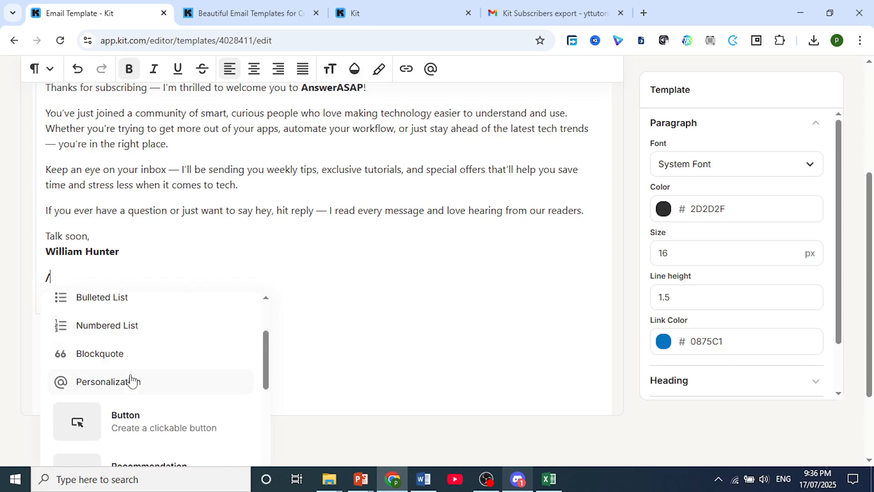
scroll(132, 378, "down", 3)
scroll(146, 363, "up", 1)
scroll(137, 341, "up", 5)
scroll(129, 378, "down", 5)
scroll(157, 346, "down", 2)
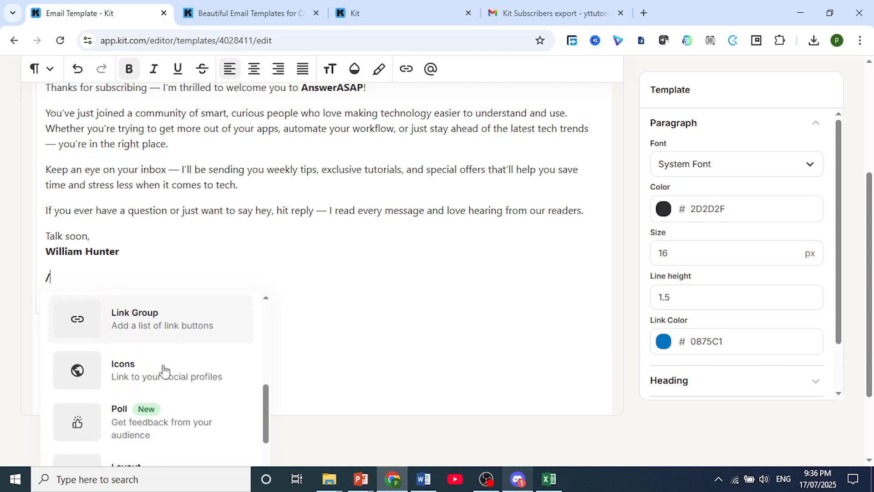
scroll(164, 355, "down", 1)
scroll(164, 356, "down", 3)
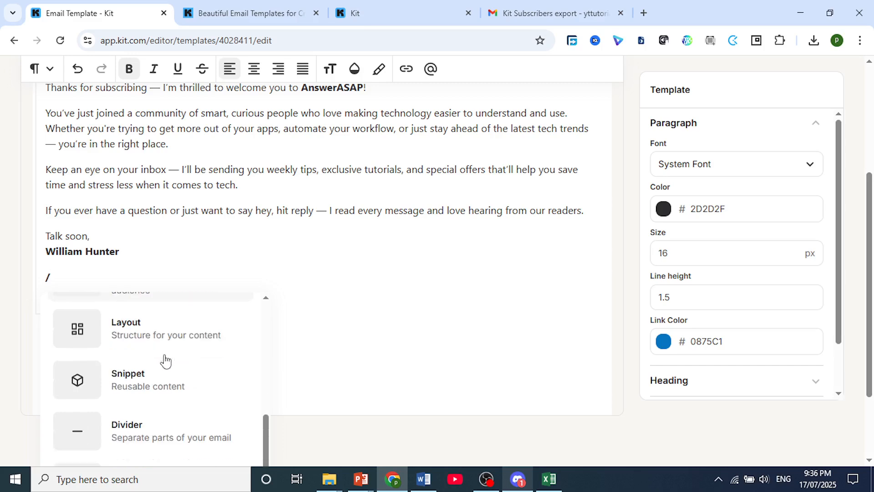
scroll(164, 376, "up", 2)
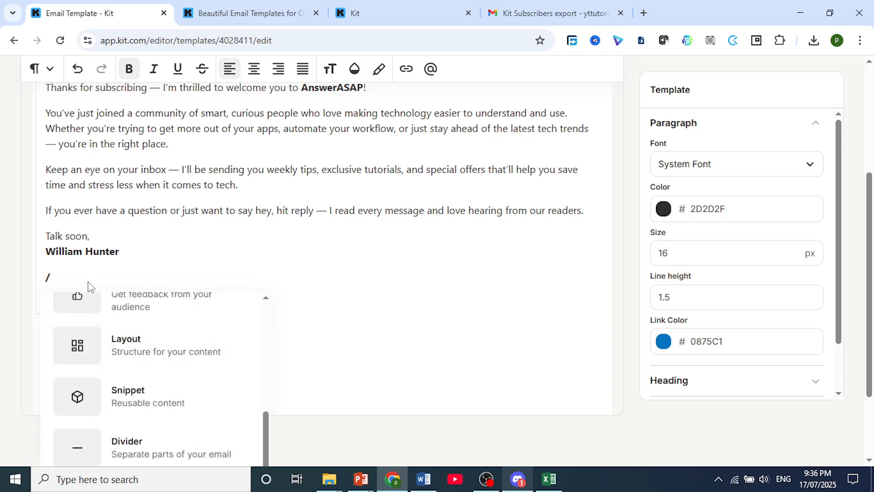
key("BackSpace")
key("BackSpace")
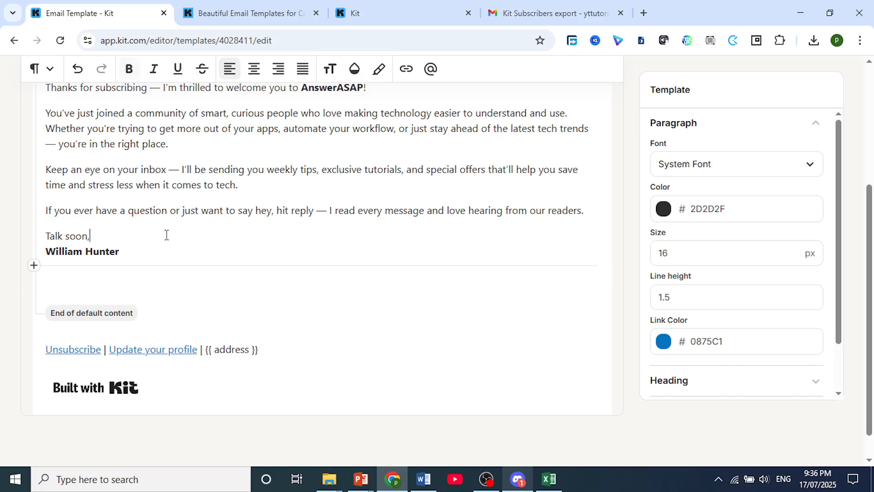
- Review the finished welcome message, the template's style settings and its save status
scroll(168, 274, "up", 3)
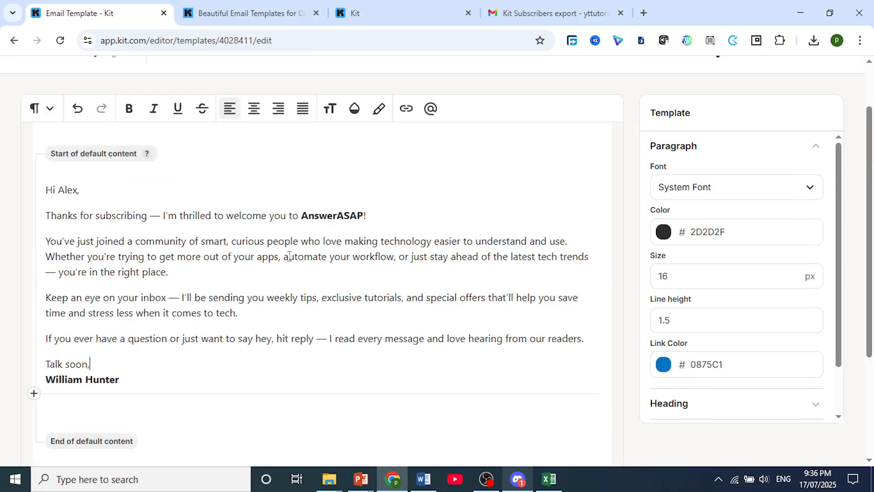
scroll(290, 257, "up", 2)
scroll(708, 318, "down", 1)
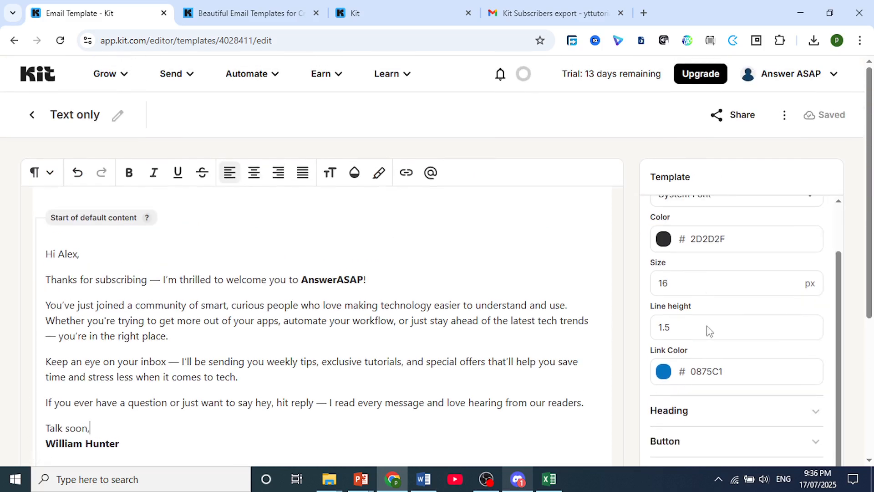
scroll(684, 367, "down", 4)
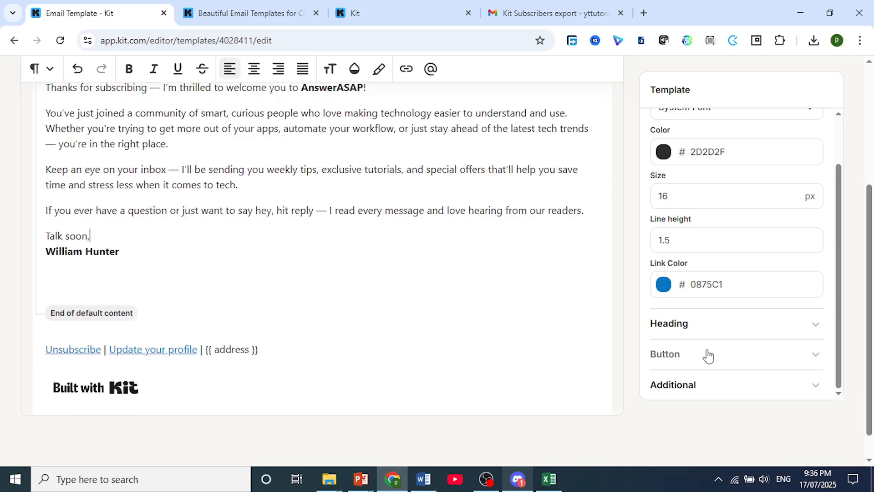
scroll(558, 319, "up", 4)
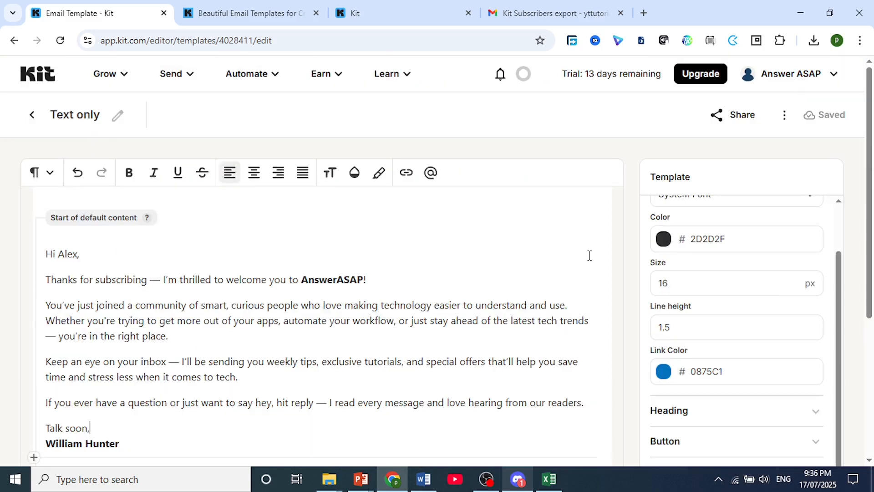
left_click(668, 479)
scroll(566, 306, "down", 1)
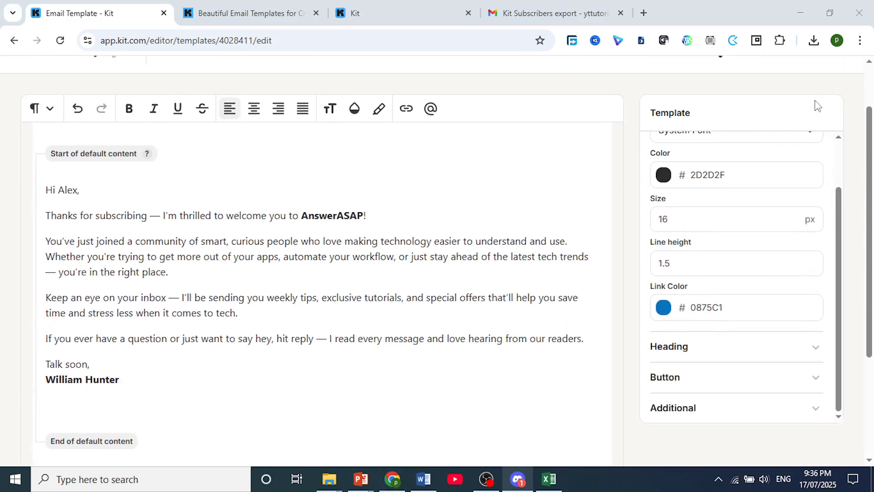
scroll(810, 114, "up", 1)
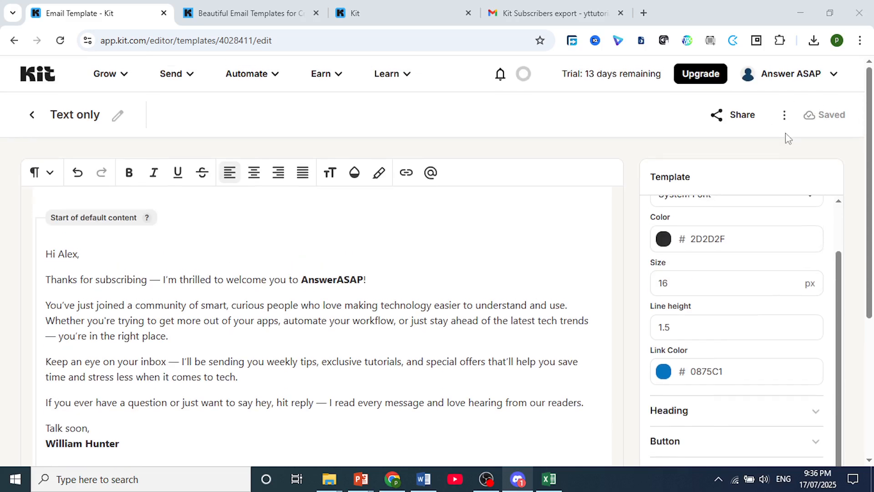
left_click(826, 118)
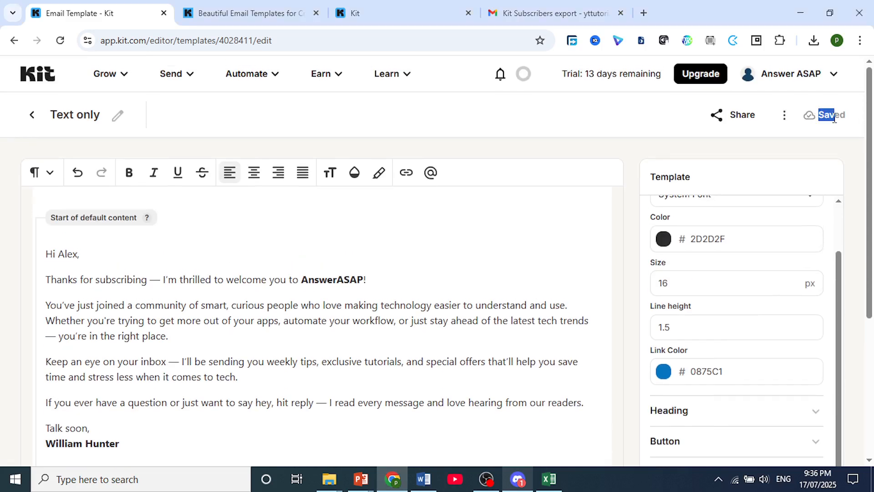
left_click(640, 484)
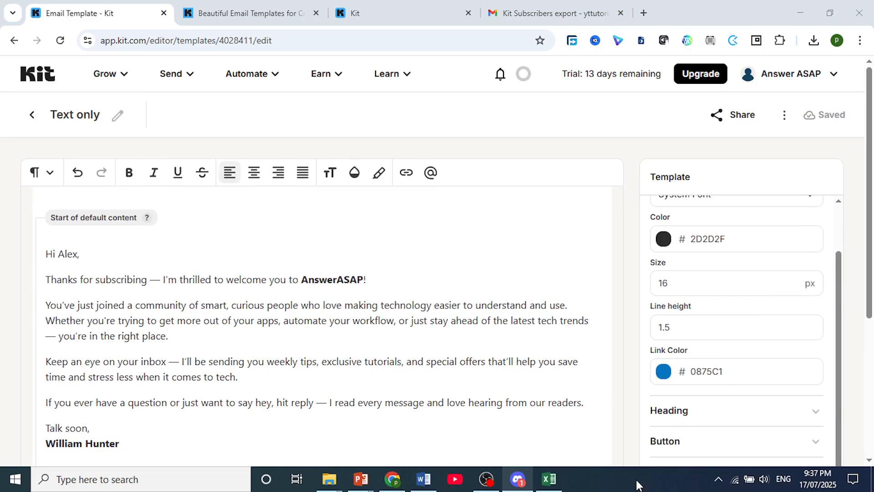
- Rename the template as "Welcome Email"
left_click(98, 113)
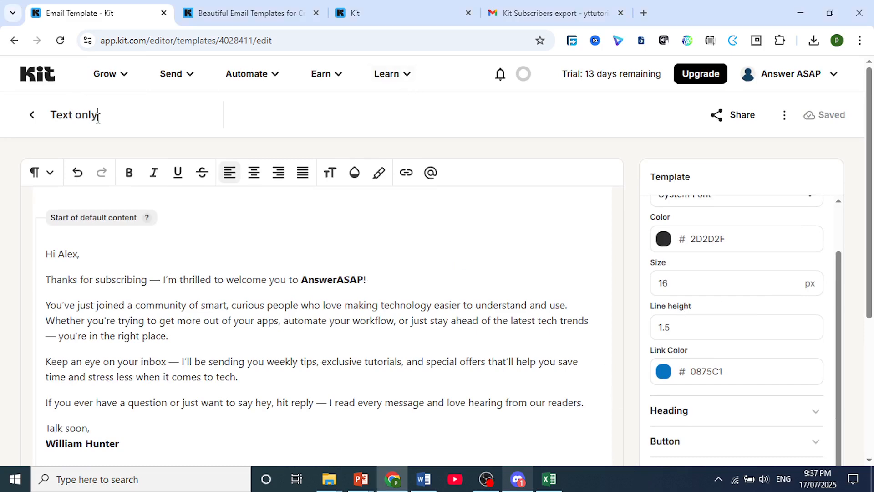
left_click_drag(98, 118, 48, 119)
type("Welcome Email")
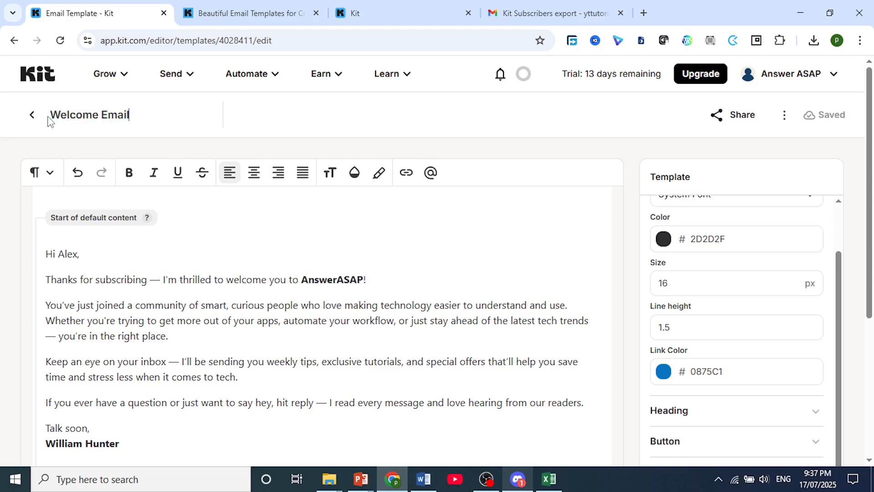
key("Return")
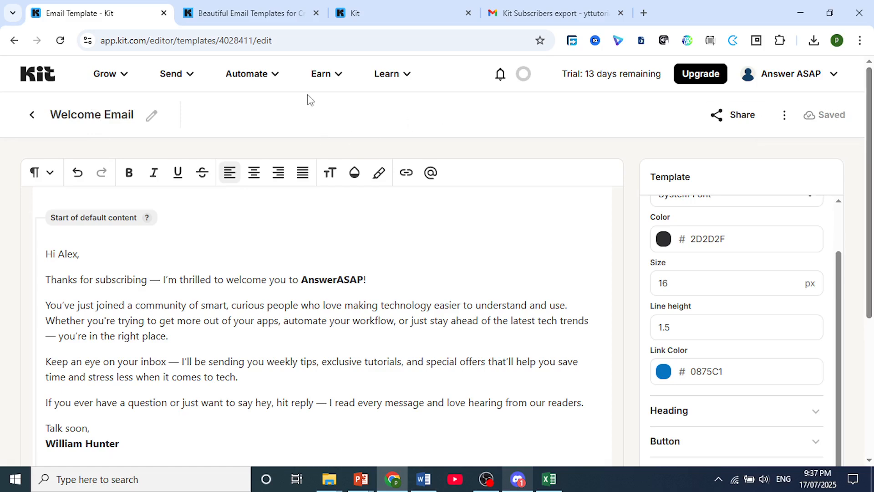
- Create a new broadcast based on the Welcome Email template
left_click(193, 81)
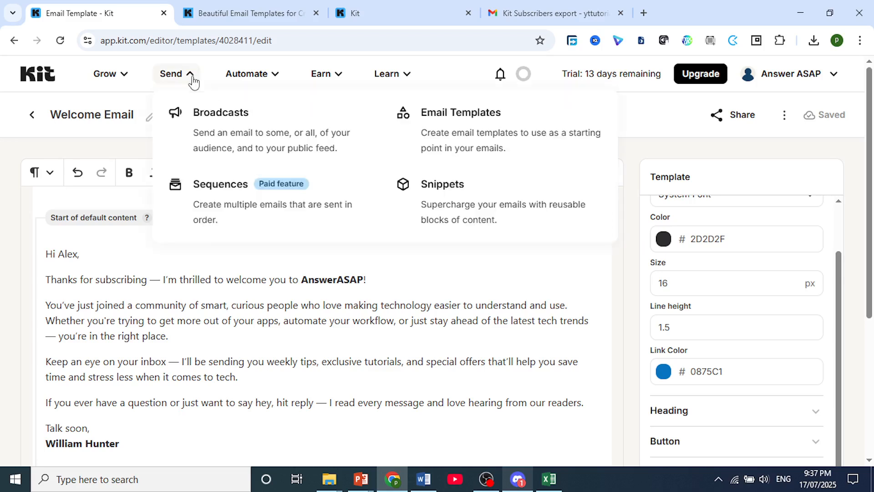
left_click(271, 138)
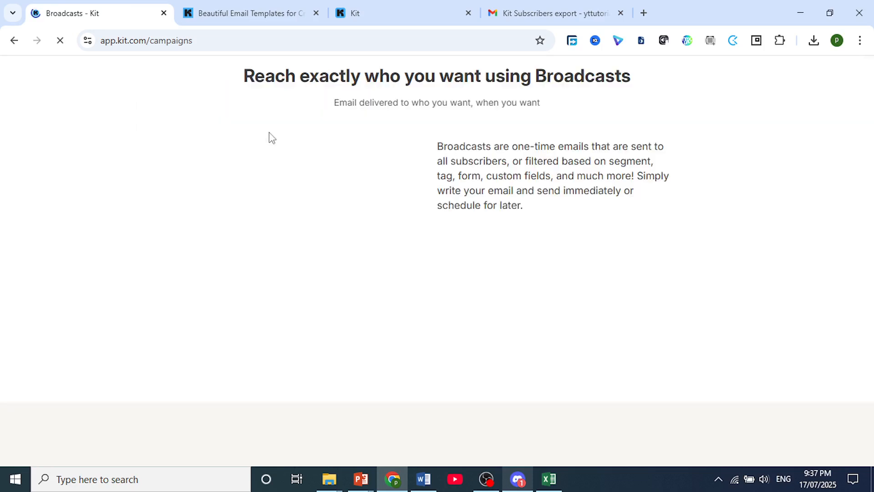
scroll(316, 189, "down", 1)
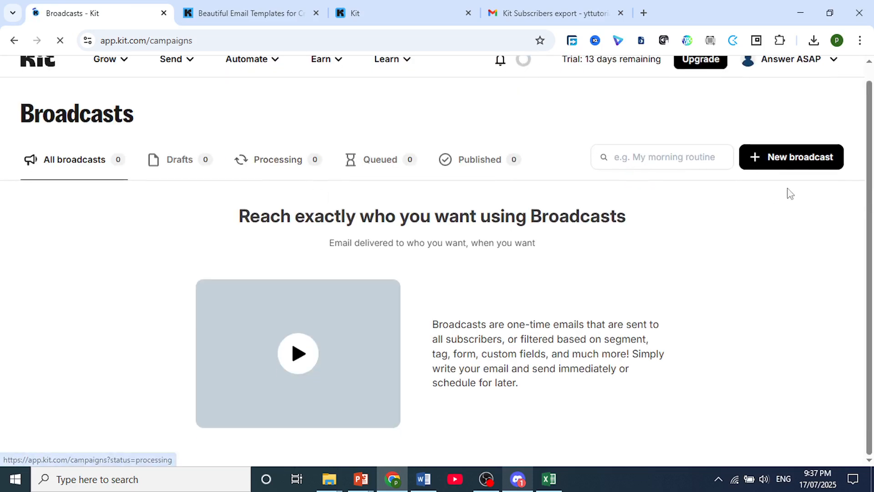
left_click(782, 177)
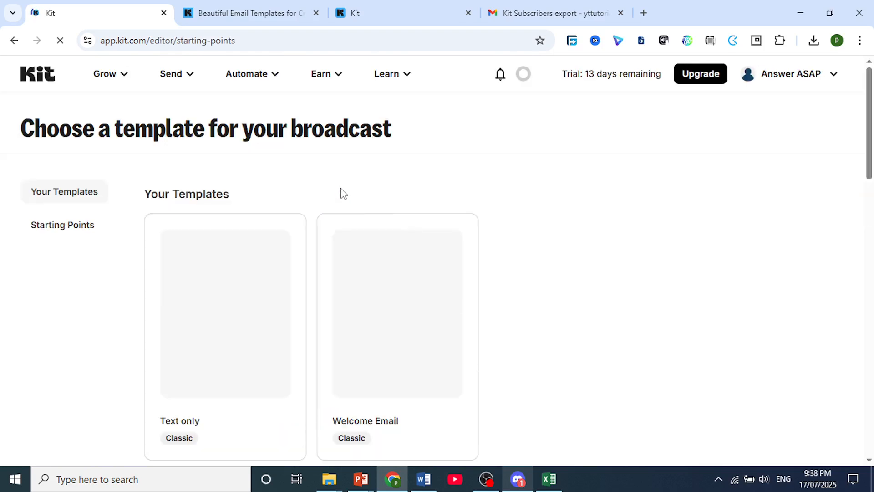
scroll(342, 196, "down", 1)
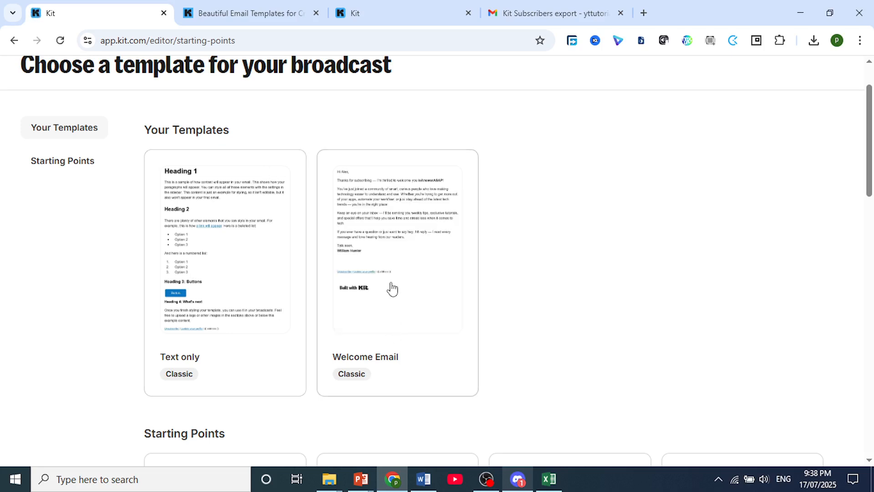
left_click(391, 286)
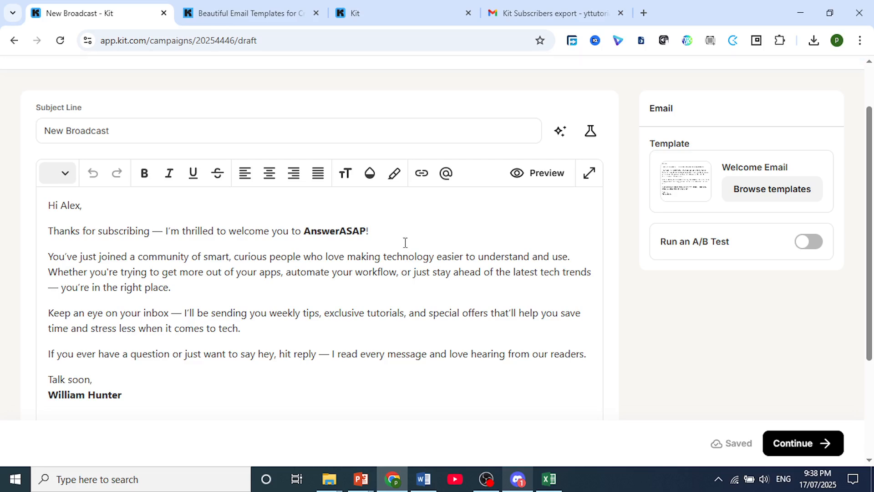
- Review the broadcast's message and set its subject line to "Welcome to Answer ASAP"
scroll(404, 241, "up", 2)
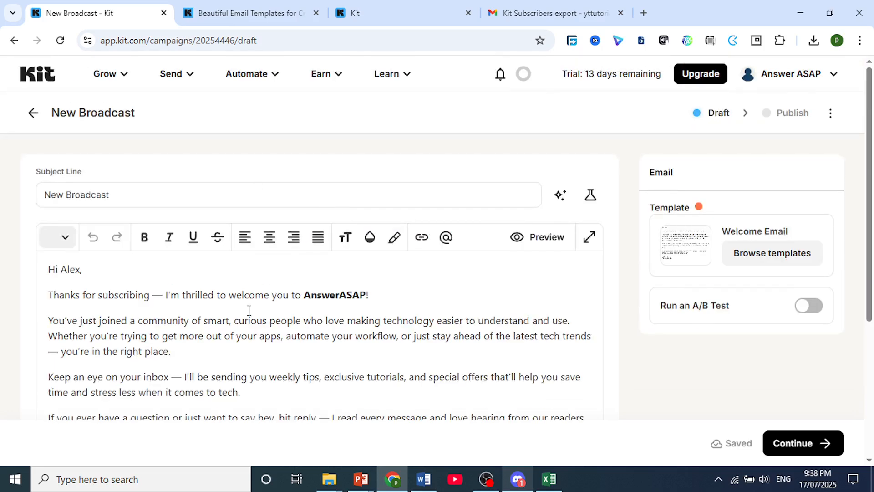
scroll(249, 307, "down", 5)
scroll(254, 303, "up", 3)
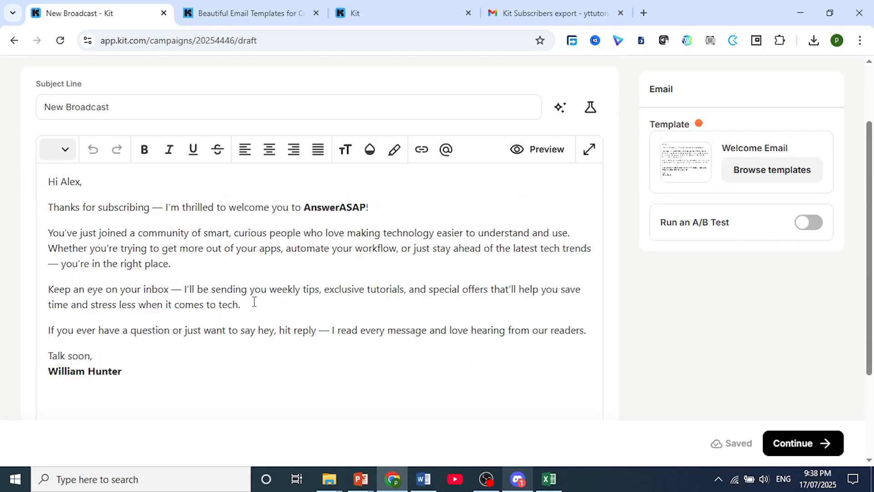
scroll(254, 302, "up", 2)
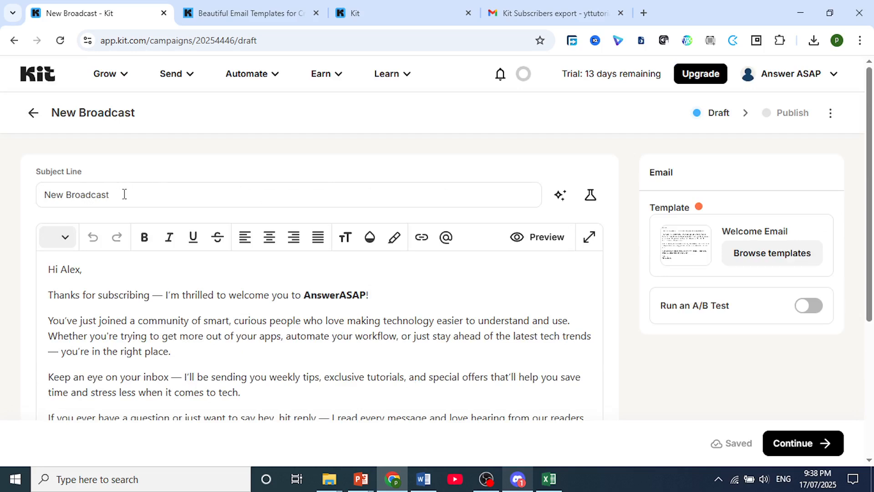
left_click_drag(124, 194, 43, 194)
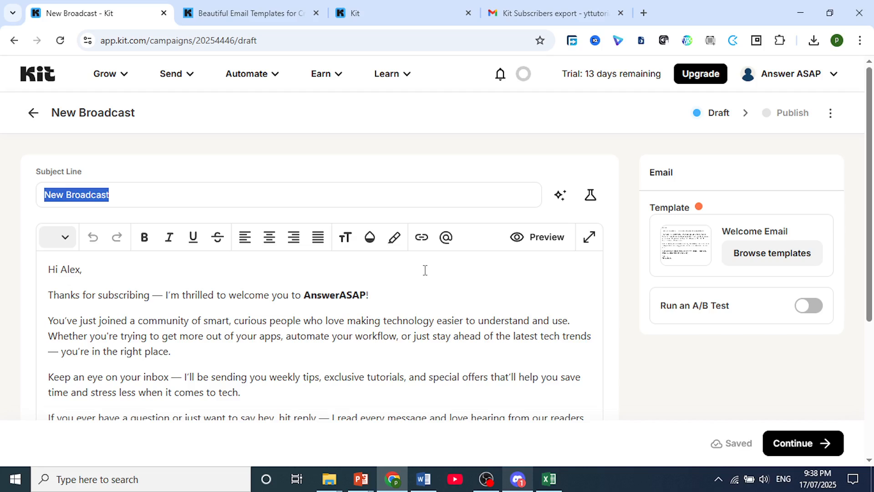
type("Welcome to Answer ASAP")
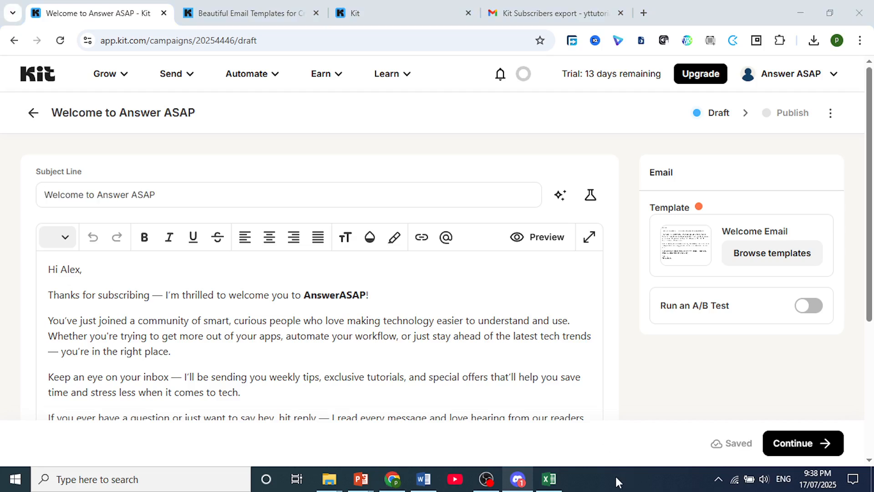
left_click(174, 192)
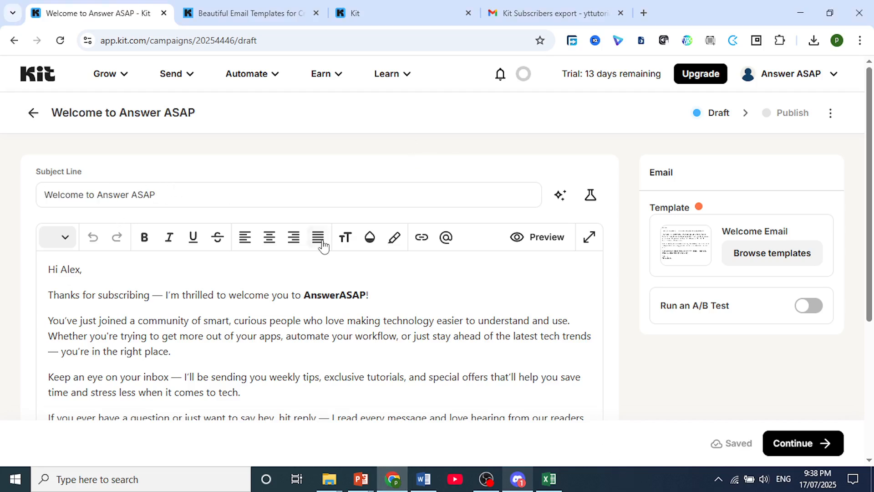
- Proceed to publishing the broadcast and enable the Send email option
mouse_move(873, 189)
left_mouse_down()
mouse_move(872, 336)
mouse_move(822, 334)
left_mouse_up()
left_click(801, 445)
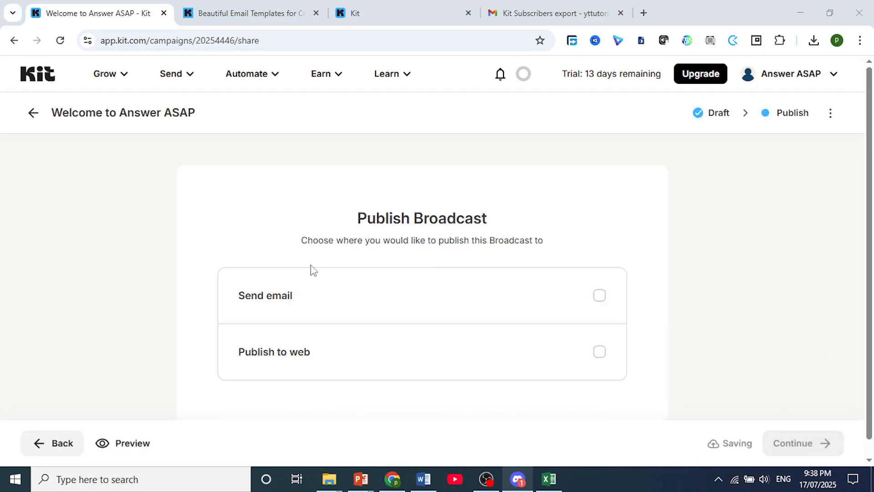
left_click(329, 297)
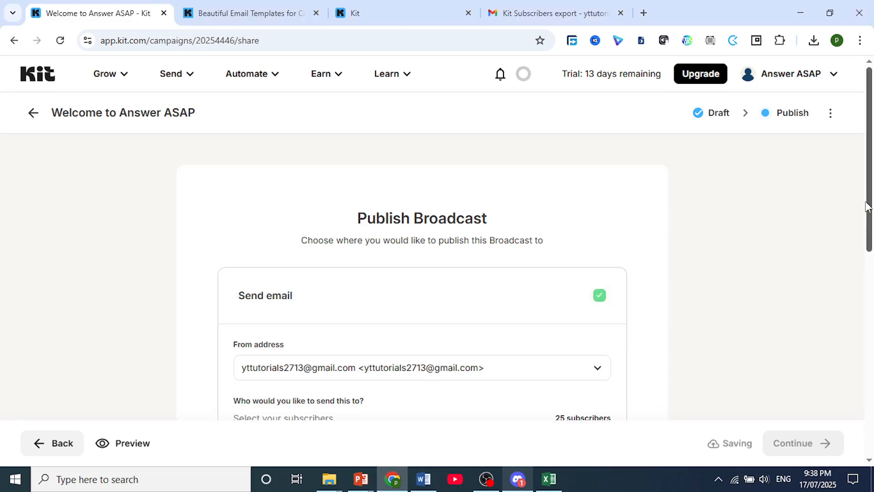
- Examine the filter types available for choosing the broadcast's recipients, keeping All Subscribers as the only filter
scroll(870, 282, "down", 3)
left_click_drag(873, 257, 873, 265)
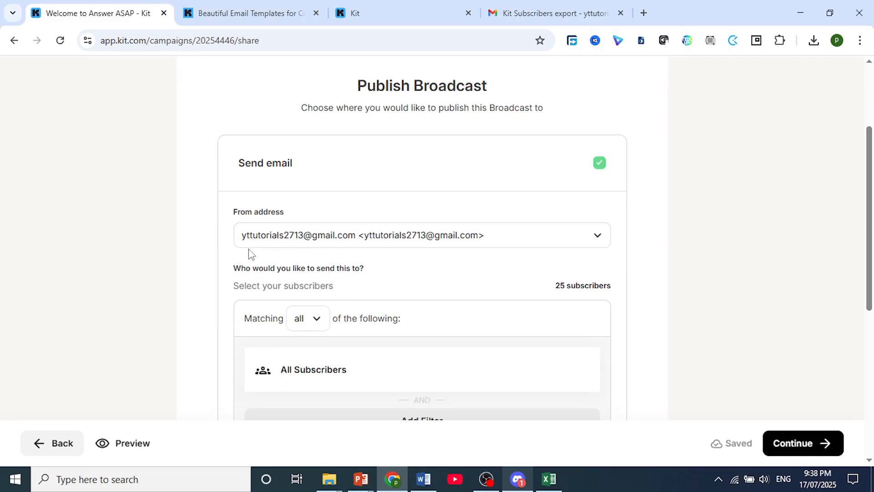
scroll(251, 254, "down", 2)
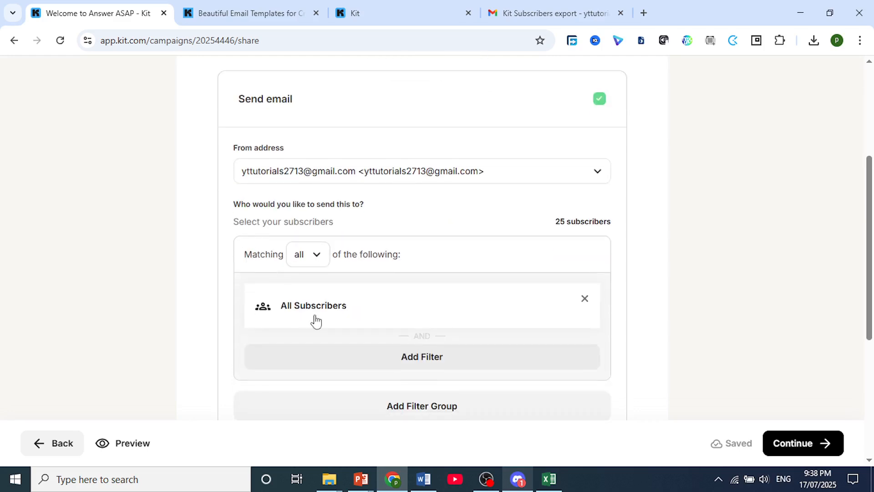
left_click(415, 358)
left_click(417, 336)
scroll(418, 285, "down", 1)
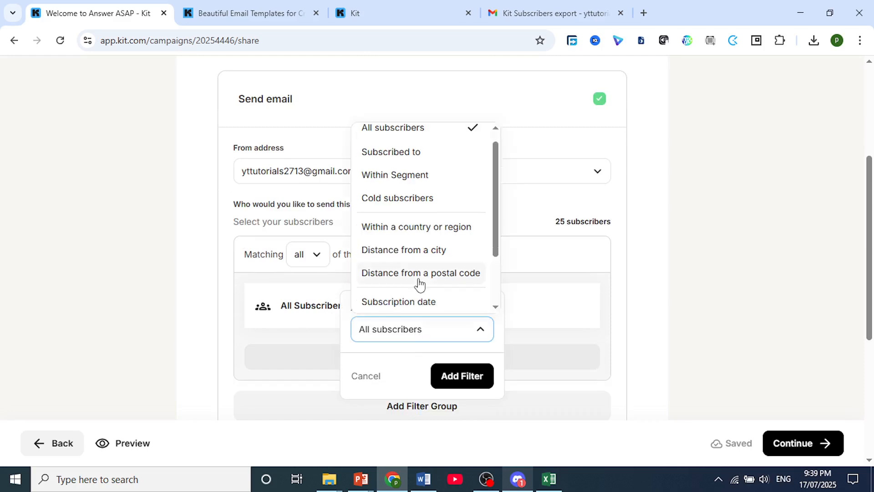
scroll(426, 241, "down", 2)
scroll(426, 250, "down", 3)
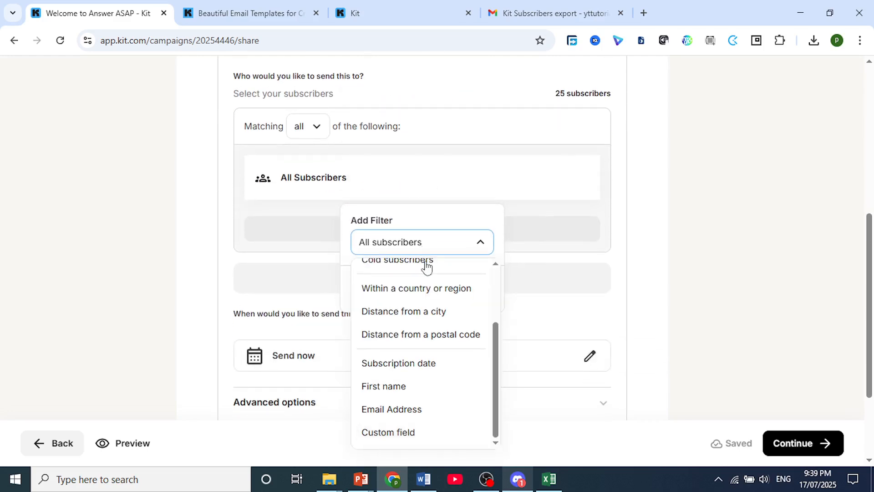
scroll(398, 393, "up", 3)
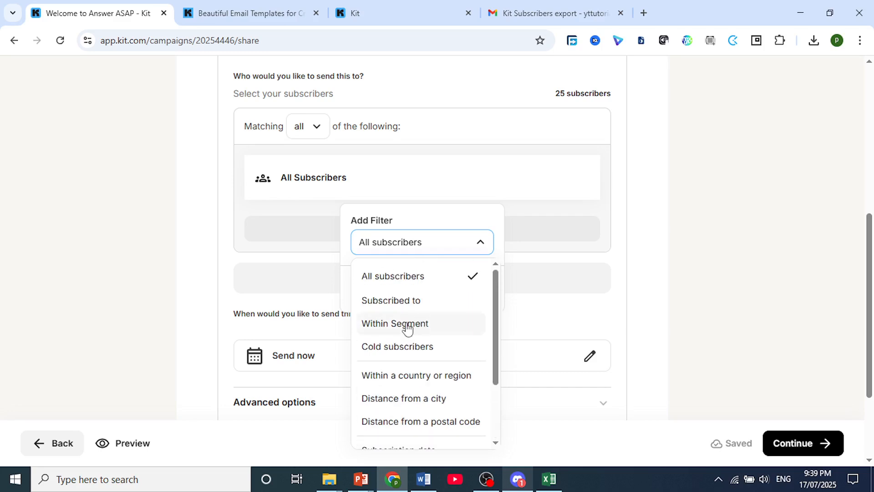
scroll(408, 353, "down", 3)
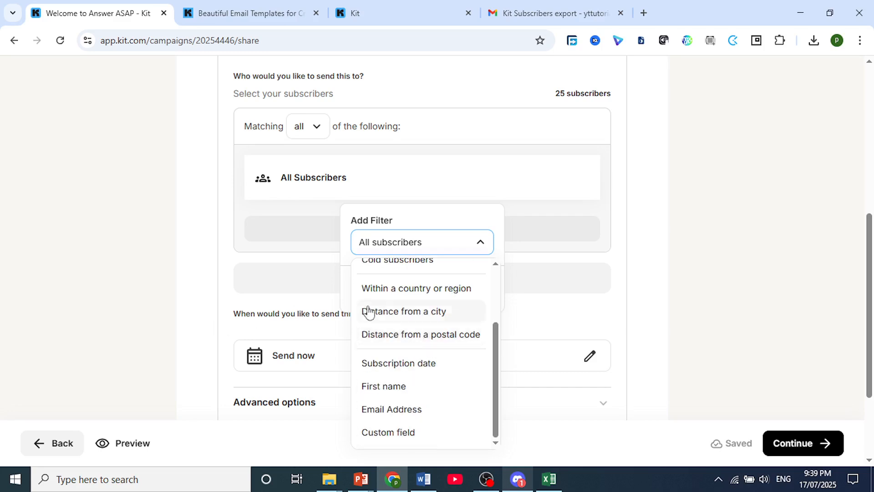
scroll(377, 307, "up", 2)
left_click(200, 288)
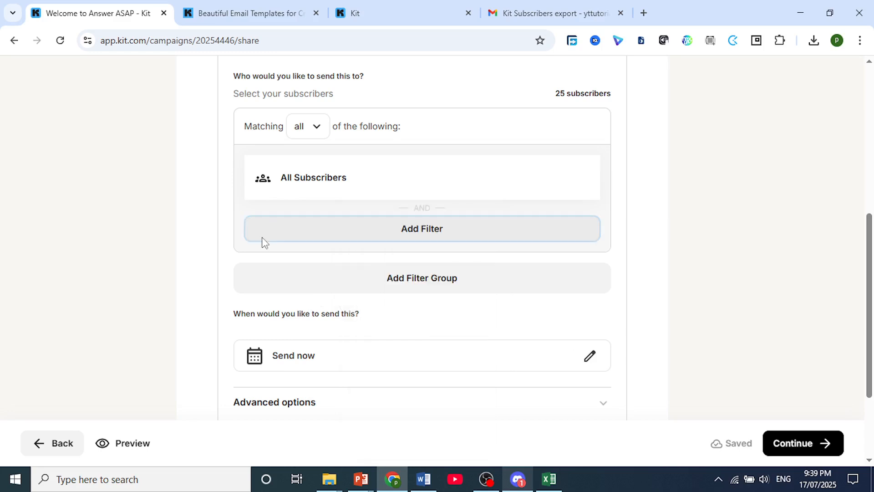
- Check the broadcast's send timing, expand its advanced options, and check how many subscribers it targets
scroll(523, 347, "down", 3)
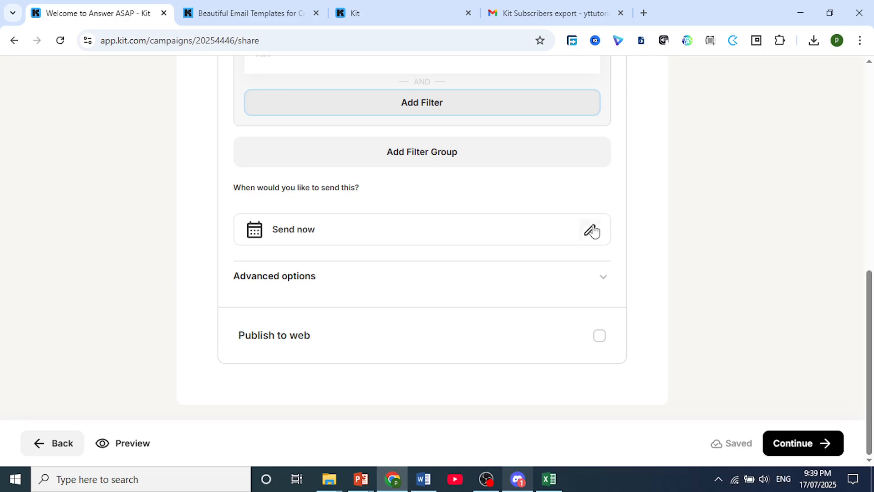
left_click(606, 280)
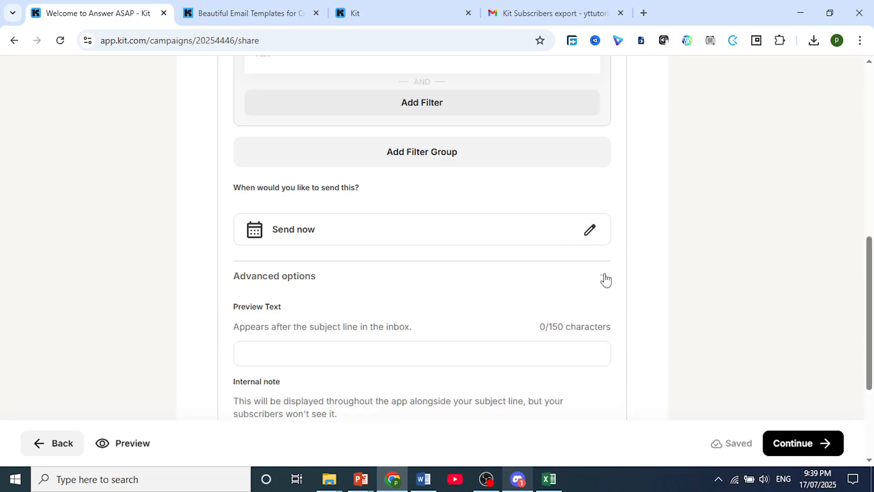
scroll(448, 282, "down", 3)
scroll(428, 177, "up", 8)
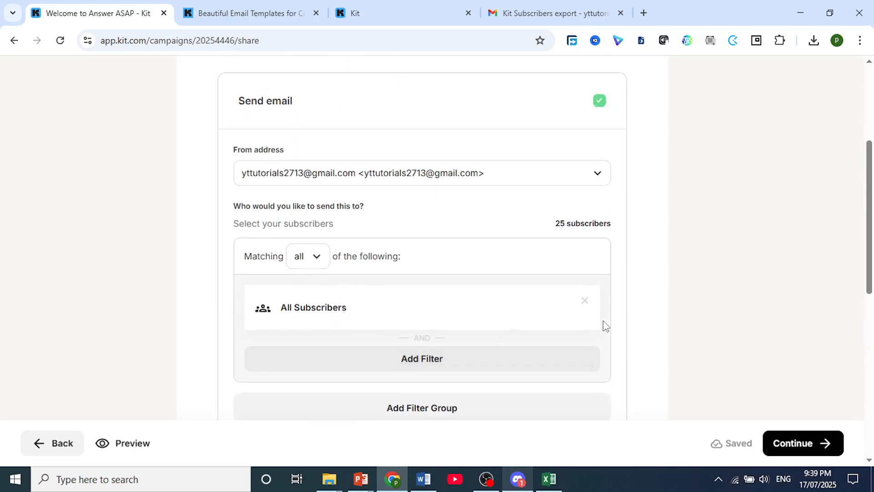
left_click_drag(559, 223, 586, 222)
left_click(586, 223)
- Continue to the broadcast review, check its details, and send the broadcast to all subscribers immediately
left_click(796, 444)
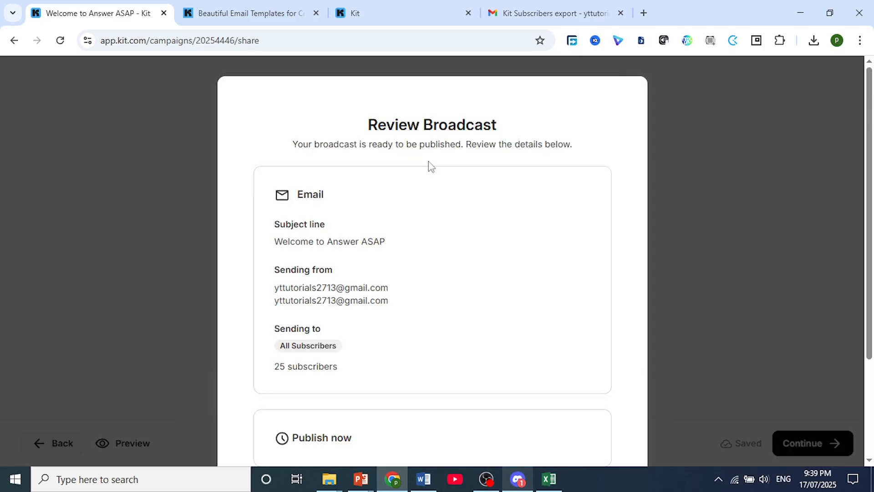
scroll(384, 216, "down", 3)
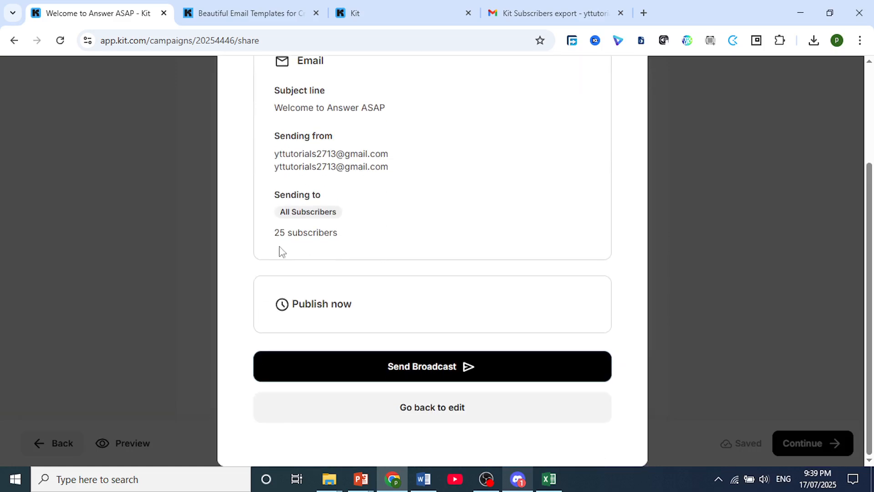
left_click(476, 374)
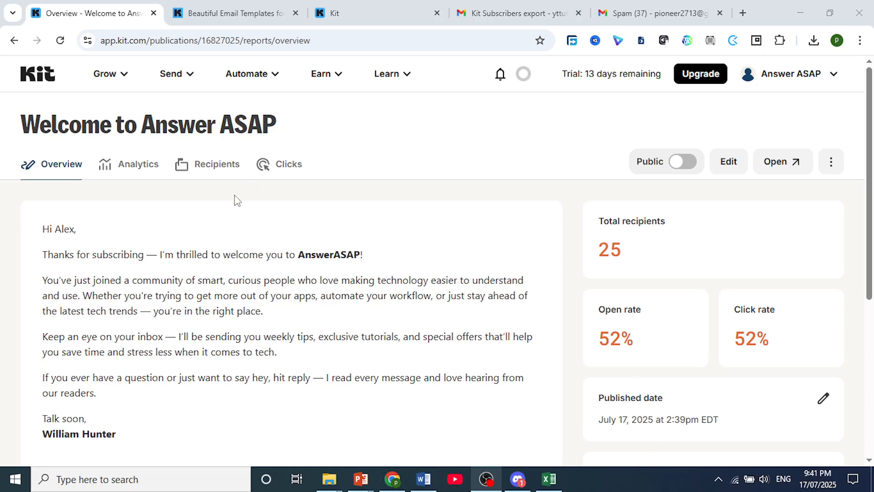
- Review the sent broadcast's overview report with its open and click rates, and view its list of recipients
scroll(343, 247, "down", 5)
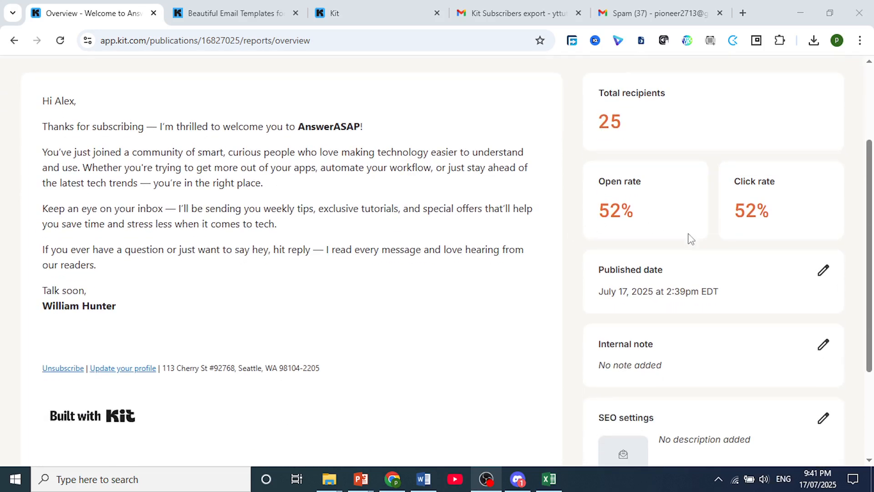
scroll(705, 266, "up", 1)
scroll(705, 266, "up", 4)
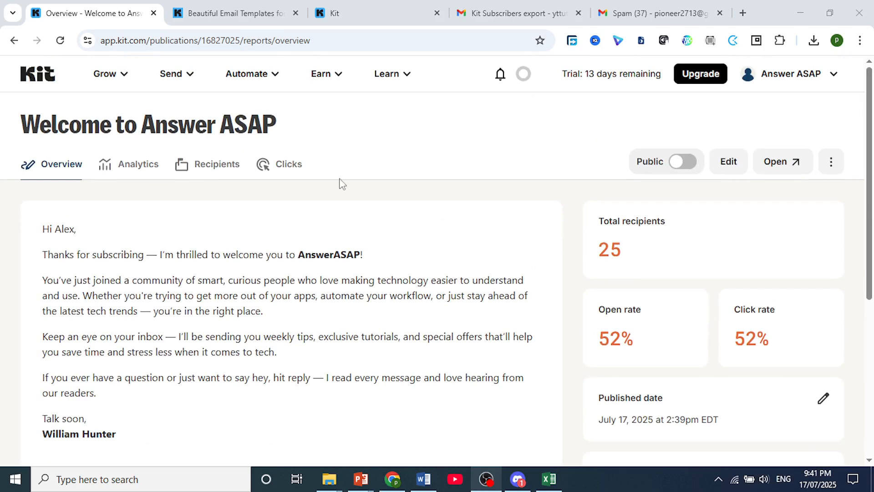
left_click(211, 172)
scroll(219, 215, "down", 3)
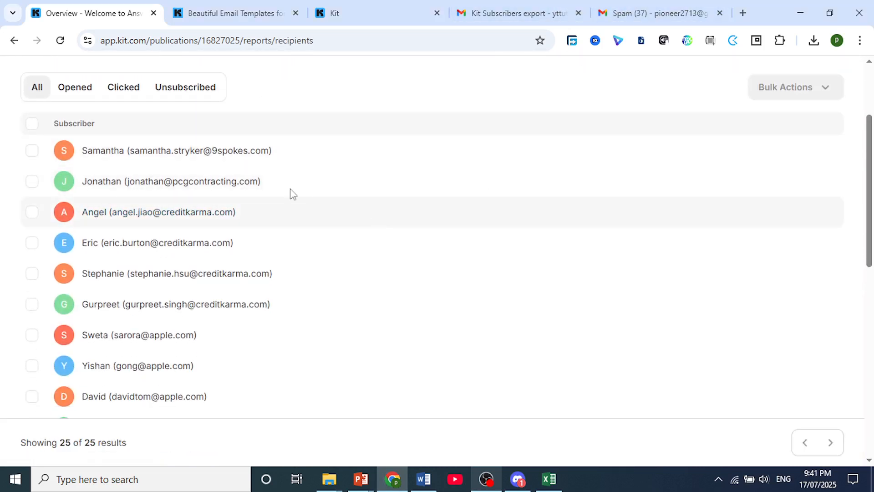
- Switch to Gmail, read the received "Welcome to Answer ASAP" email in the Spam folder, and return to Kit's recipients report
left_click(615, 11)
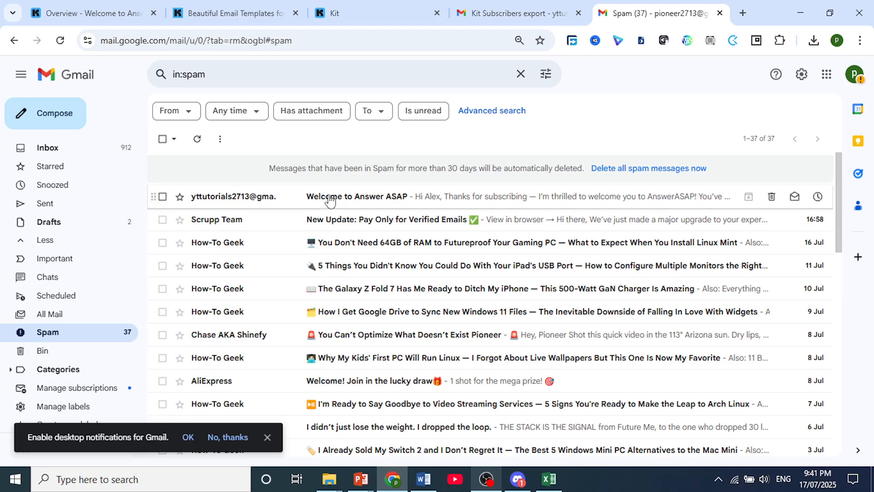
left_click(372, 200)
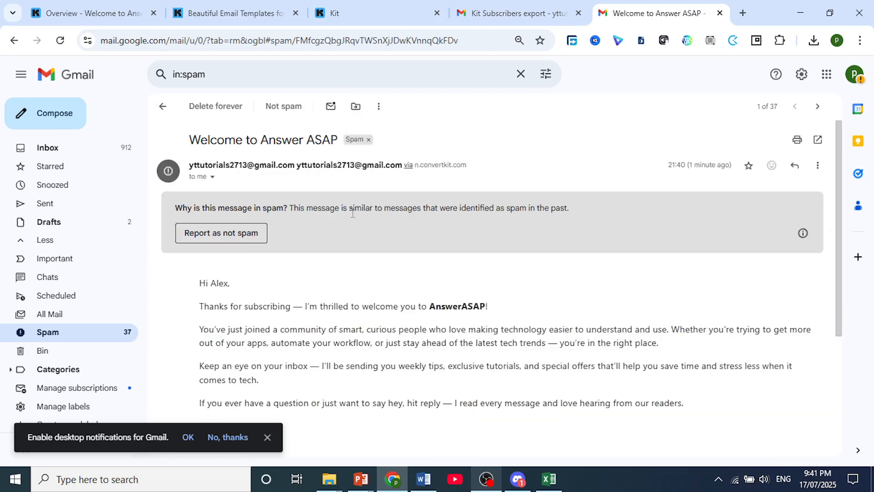
scroll(362, 276, "down", 5)
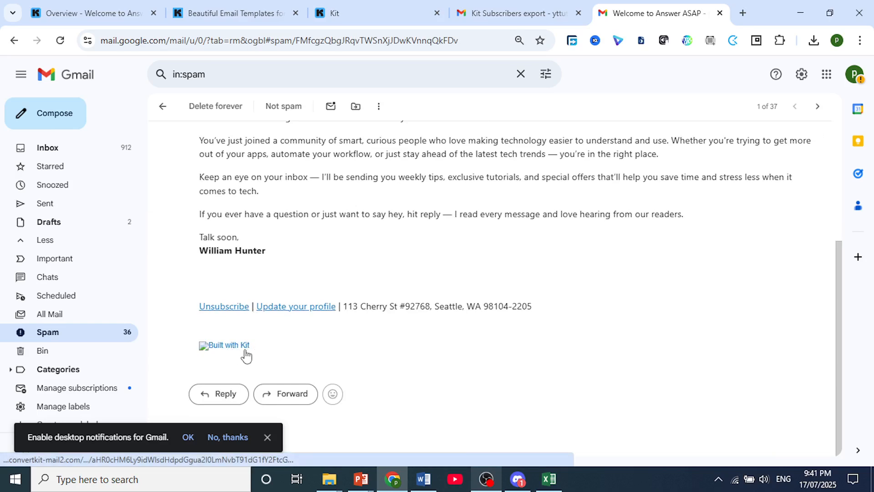
scroll(237, 351, "up", 5)
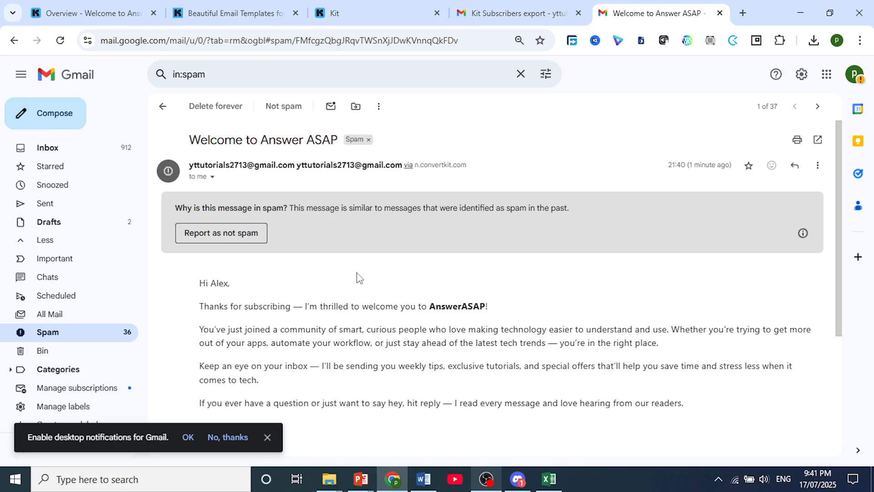
left_click(109, 6)
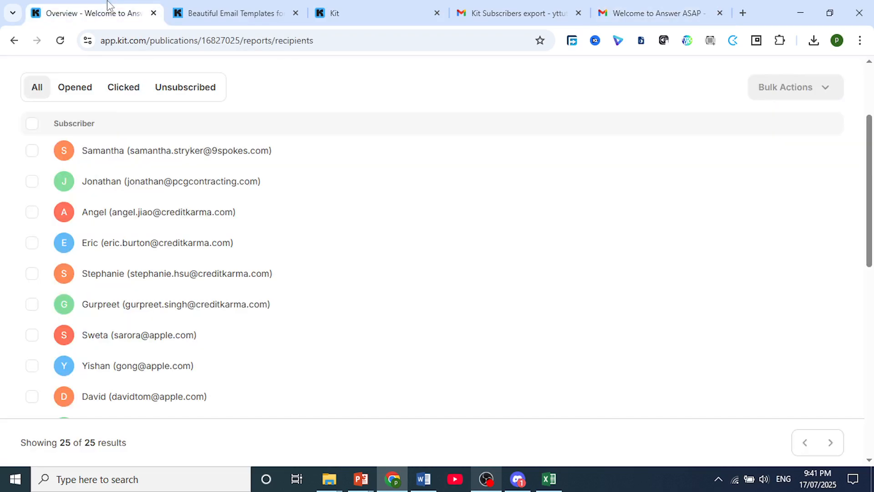